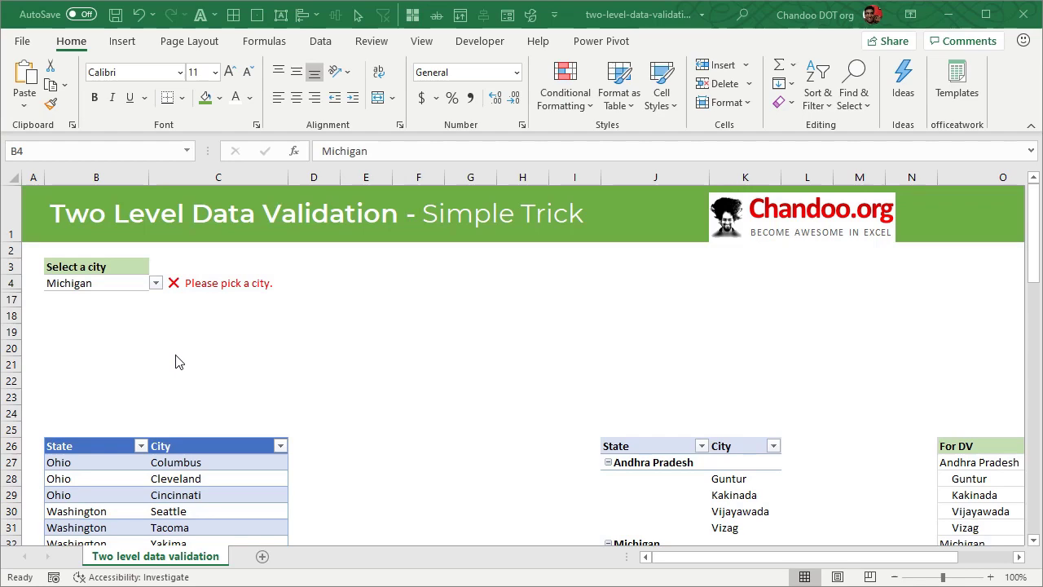
# In B4's dropdown, pick Detroit, Cincinnati, Spokane, then the state Washington.
pyautogui.click(156, 283)
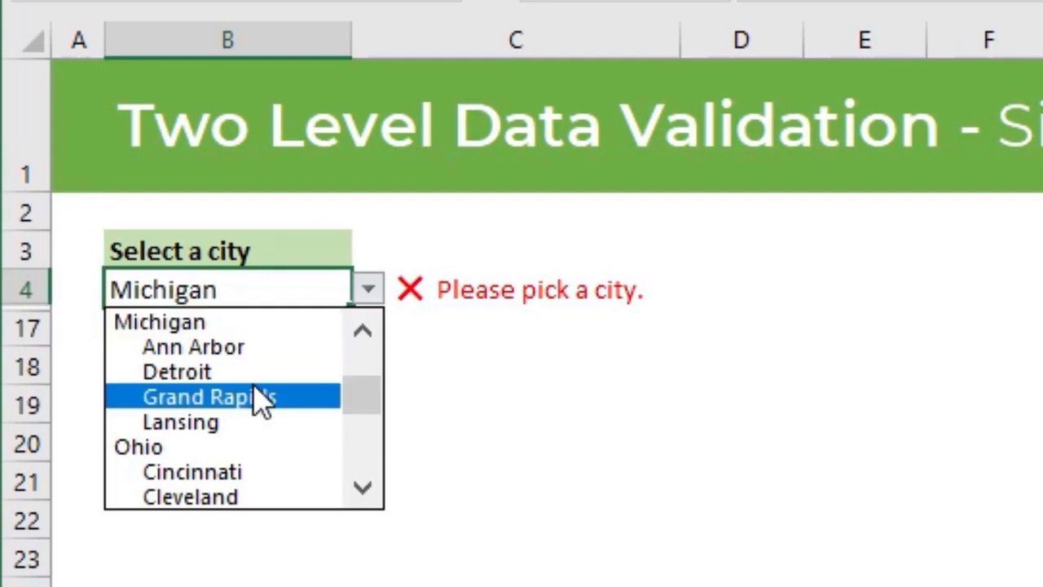
pyautogui.click(244, 373)
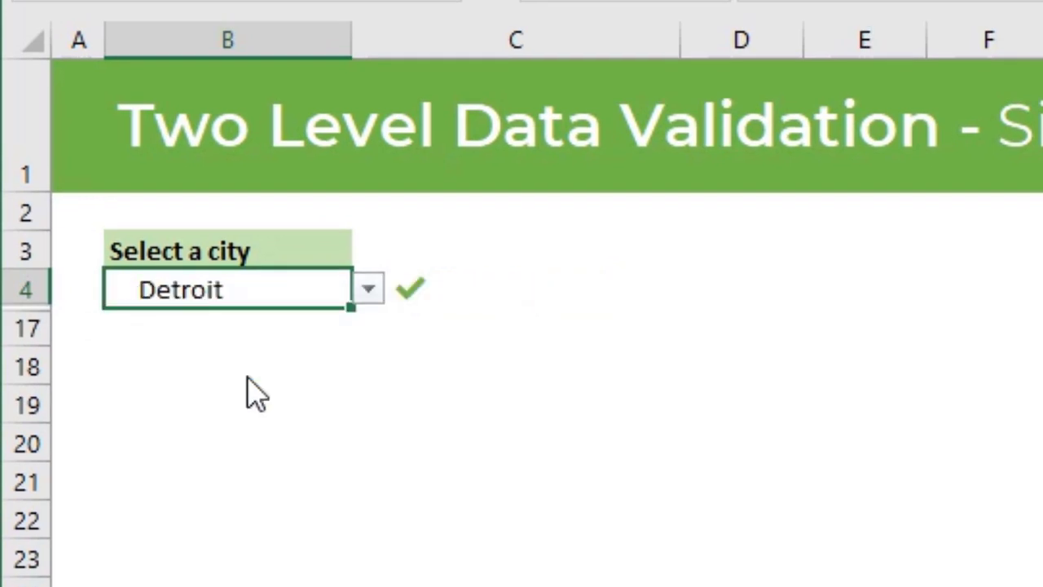
pyautogui.click(369, 293)
pyautogui.click(277, 418)
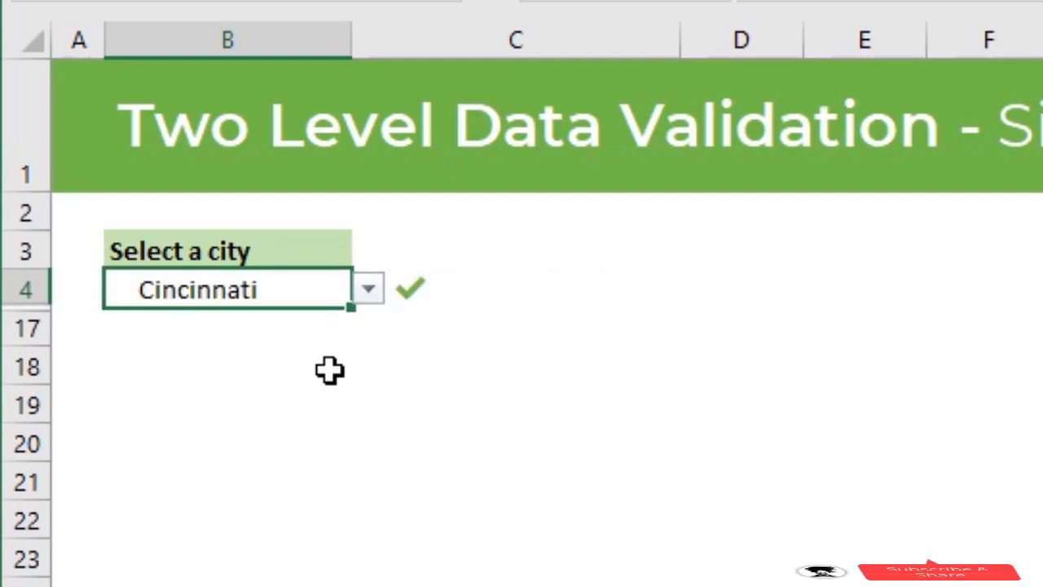
pyautogui.click(370, 293)
pyautogui.moveTo(361, 449); pyautogui.dragTo(366, 372)
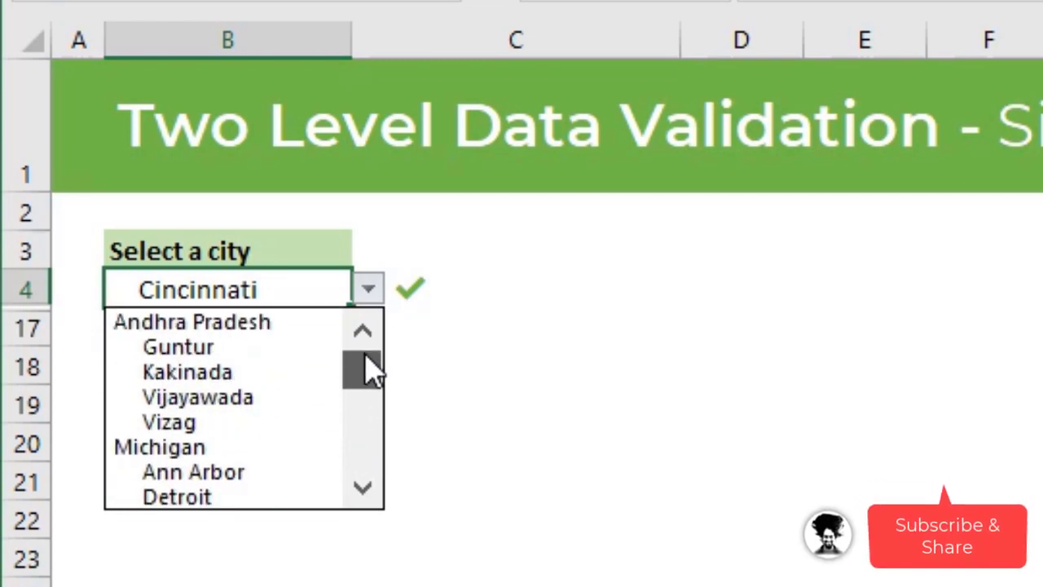
pyautogui.moveTo(363, 354); pyautogui.dragTo(367, 478)
pyautogui.click(303, 444)
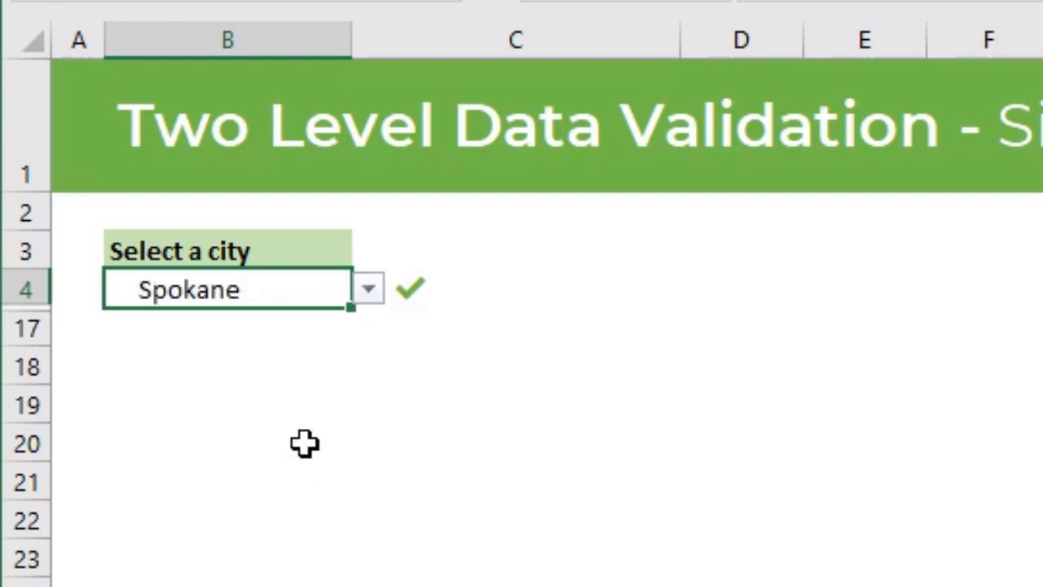
pyautogui.click(371, 292)
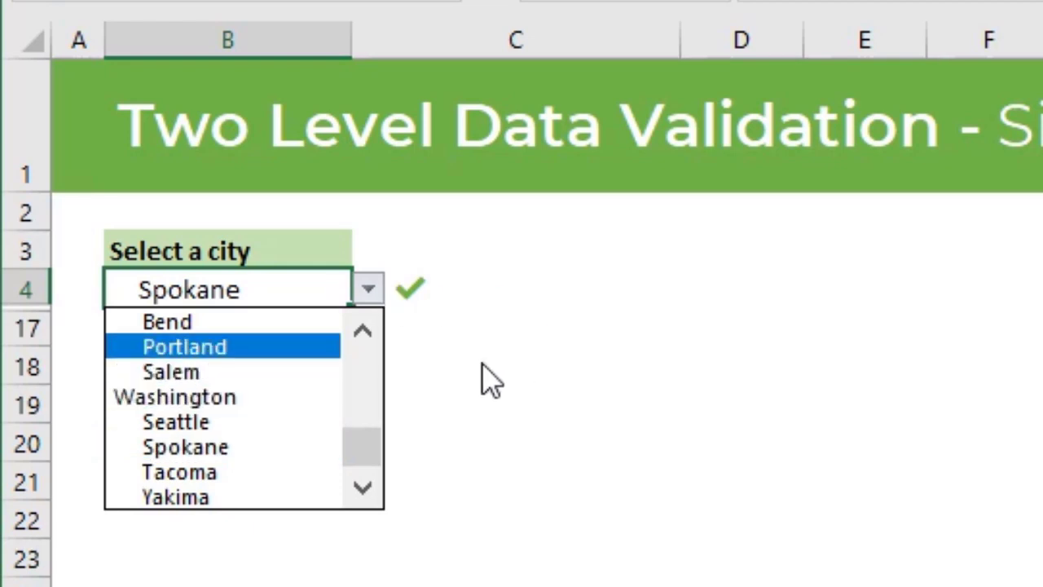
pyautogui.click(236, 399)
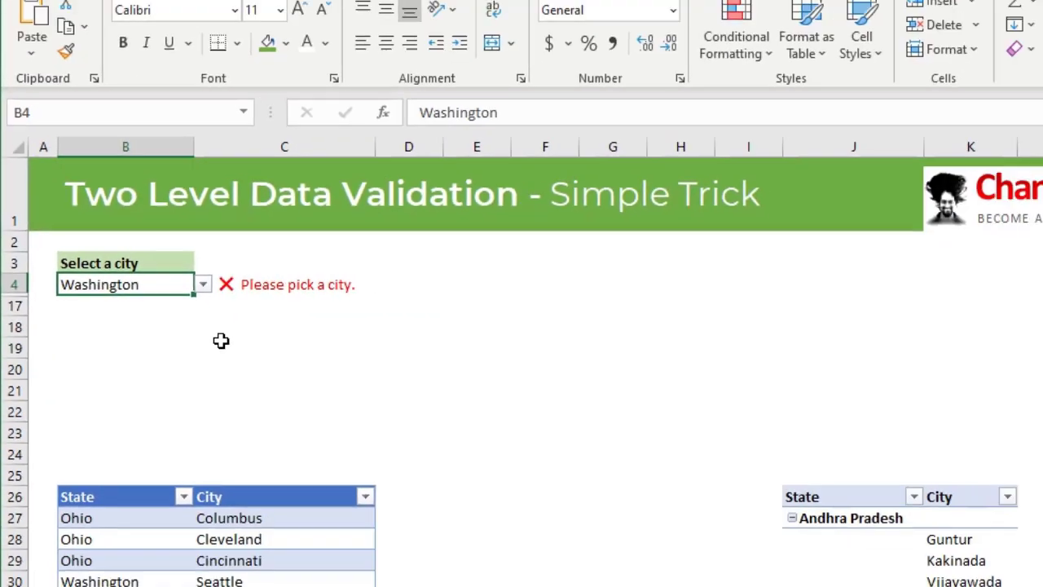
pyautogui.scroll(-7, 452, 346)
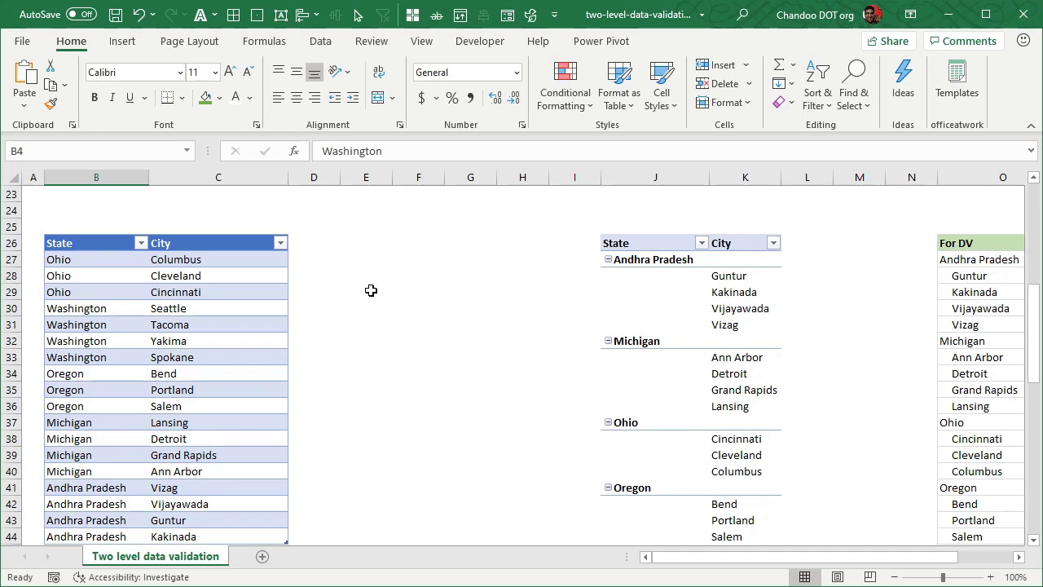
pyautogui.scroll(-1, 268, 292)
pyautogui.scroll(1, 268, 292)
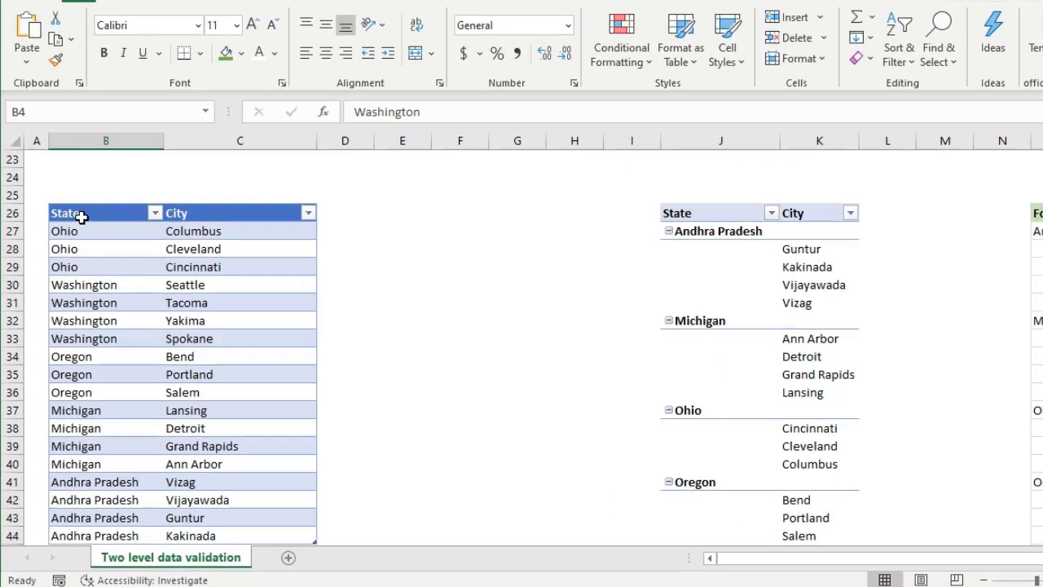
pyautogui.moveTo(81, 216); pyautogui.dragTo(231, 529)
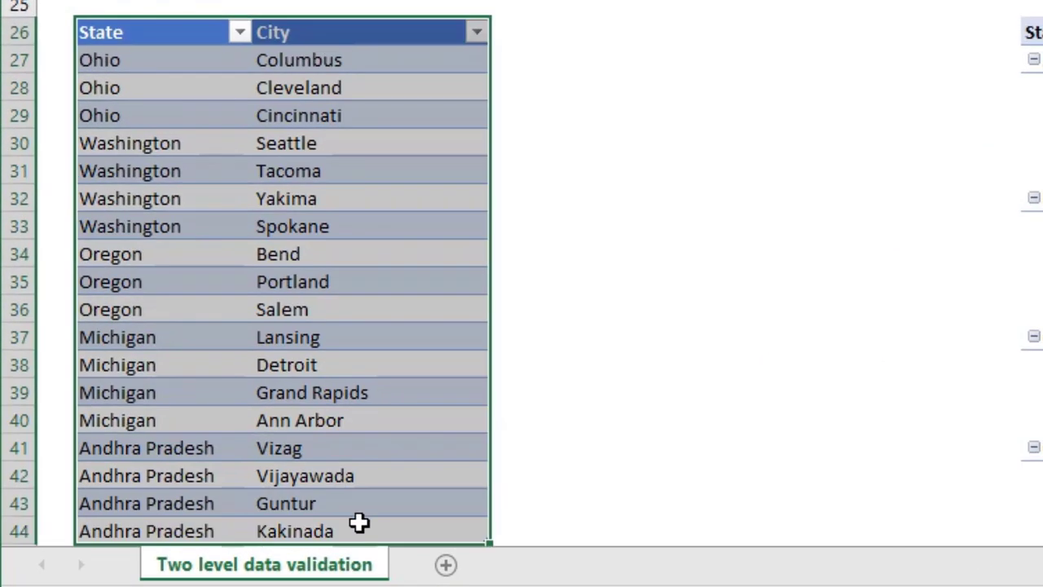
pyautogui.scroll(-1, 233, 398)
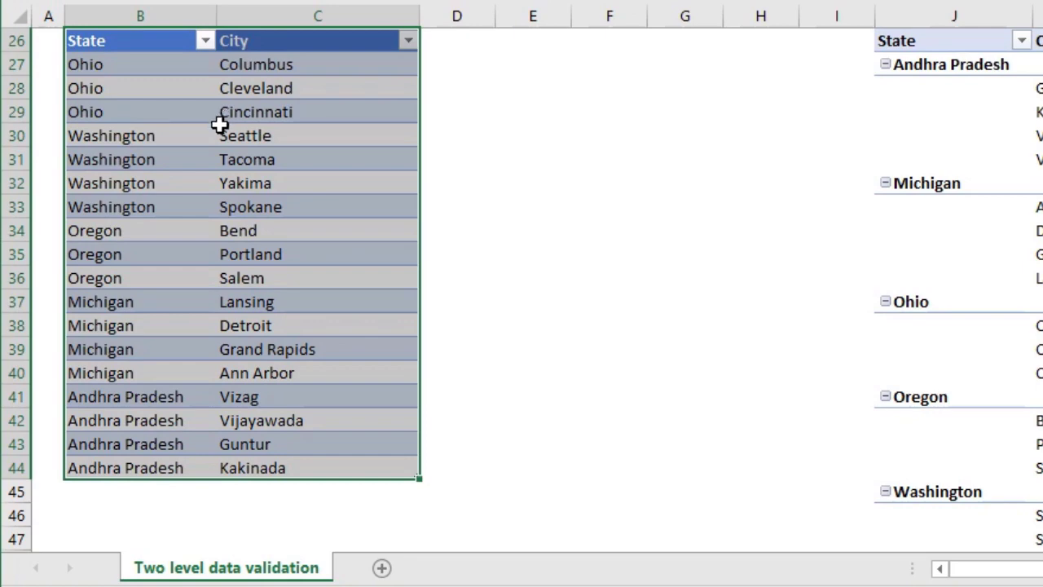
pyautogui.scroll(5, 203, 212)
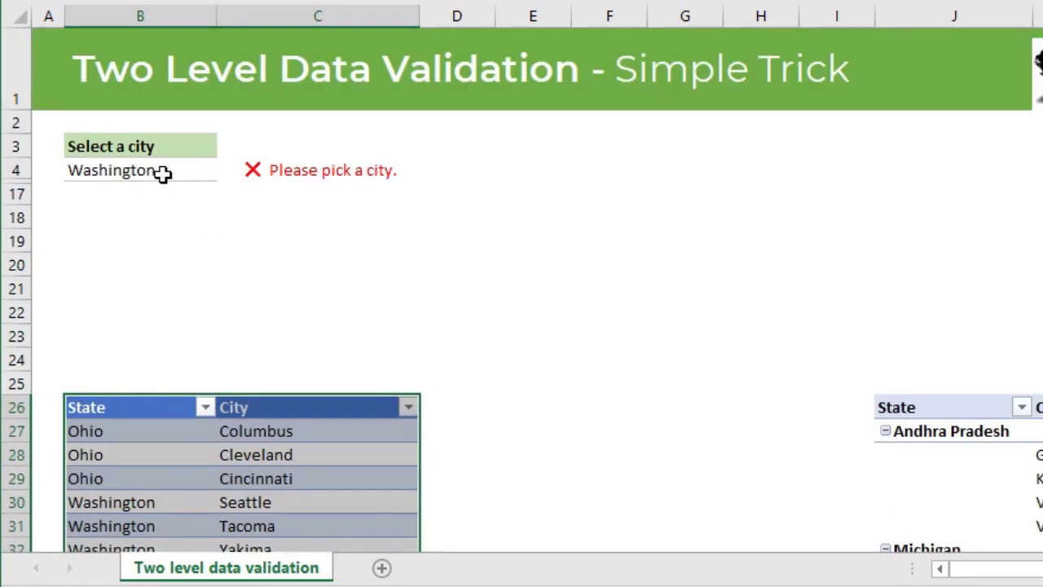
pyautogui.scroll(-3, 195, 231)
pyautogui.click(152, 186)
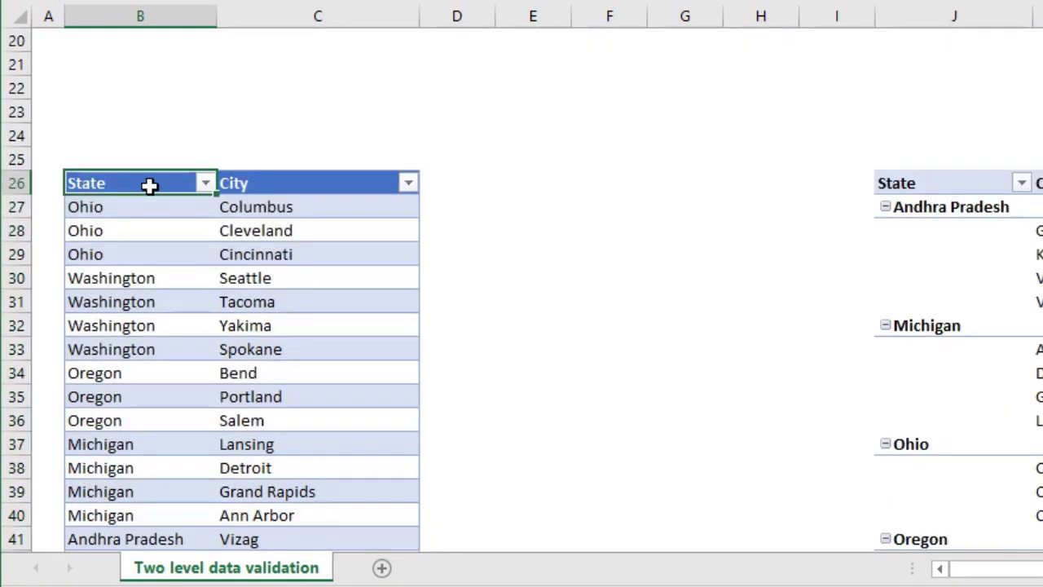
pyautogui.click(356, 185)
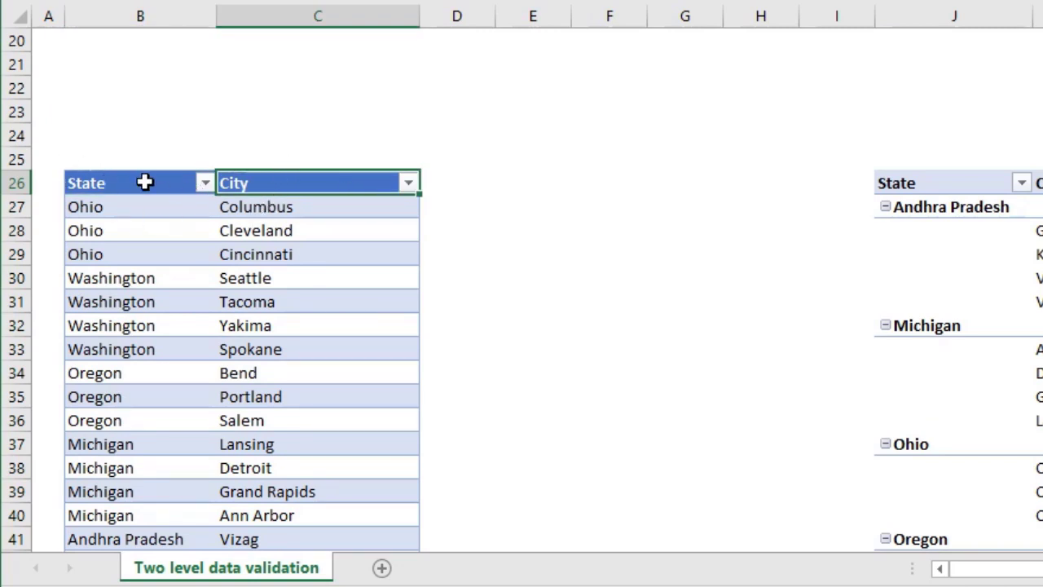
pyautogui.scroll(-2, 257, 294)
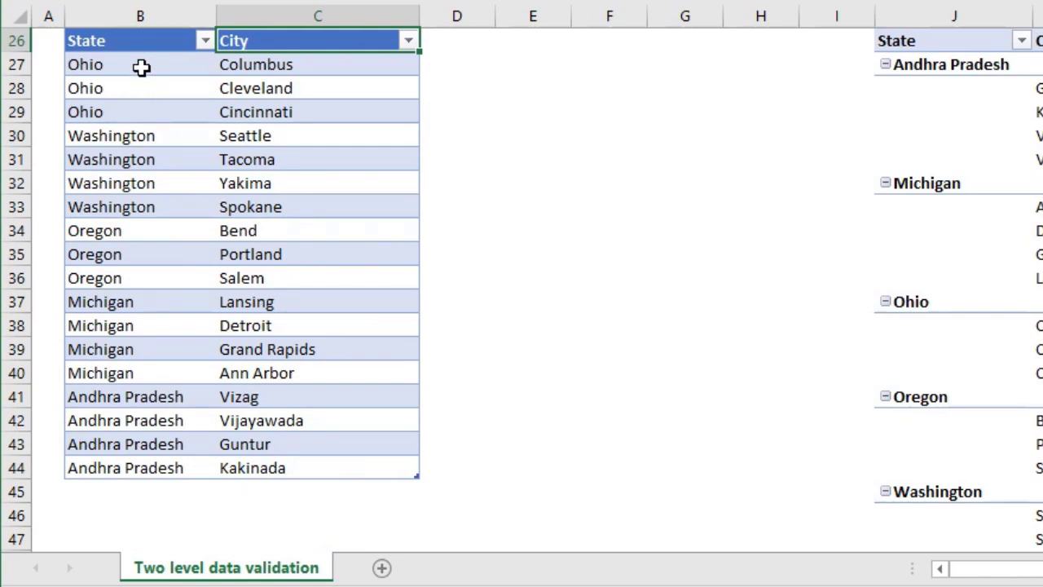
pyautogui.moveTo(141, 68); pyautogui.dragTo(147, 119)
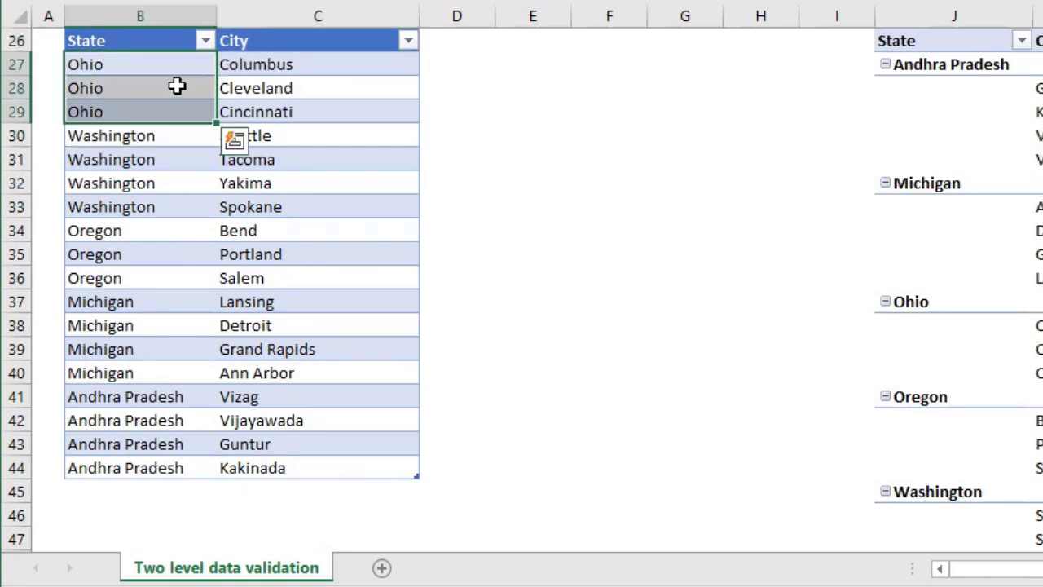
pyautogui.click(132, 84)
pyautogui.click(122, 63)
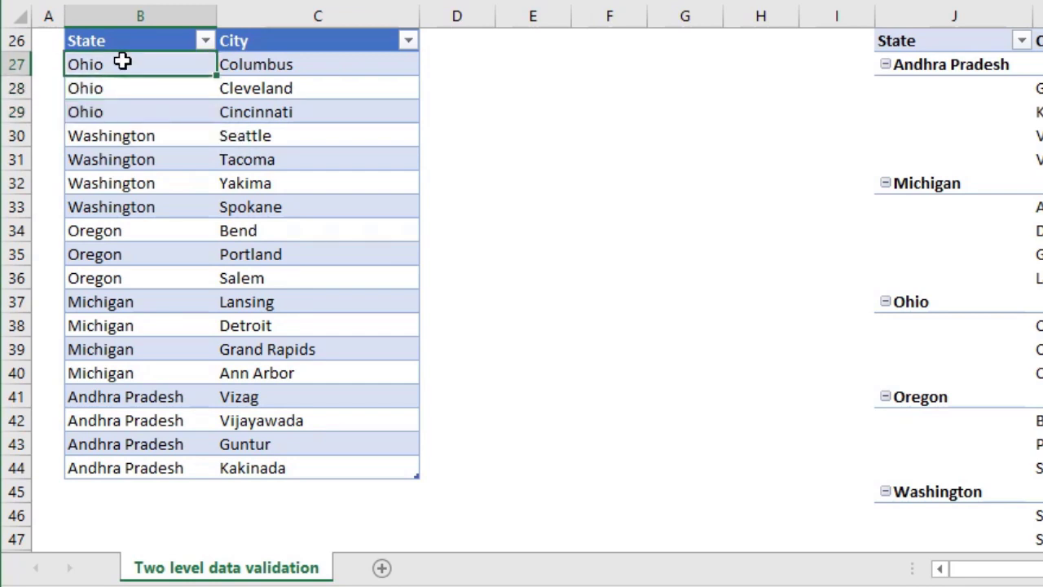
pyautogui.moveTo(120, 87); pyautogui.dragTo(126, 136)
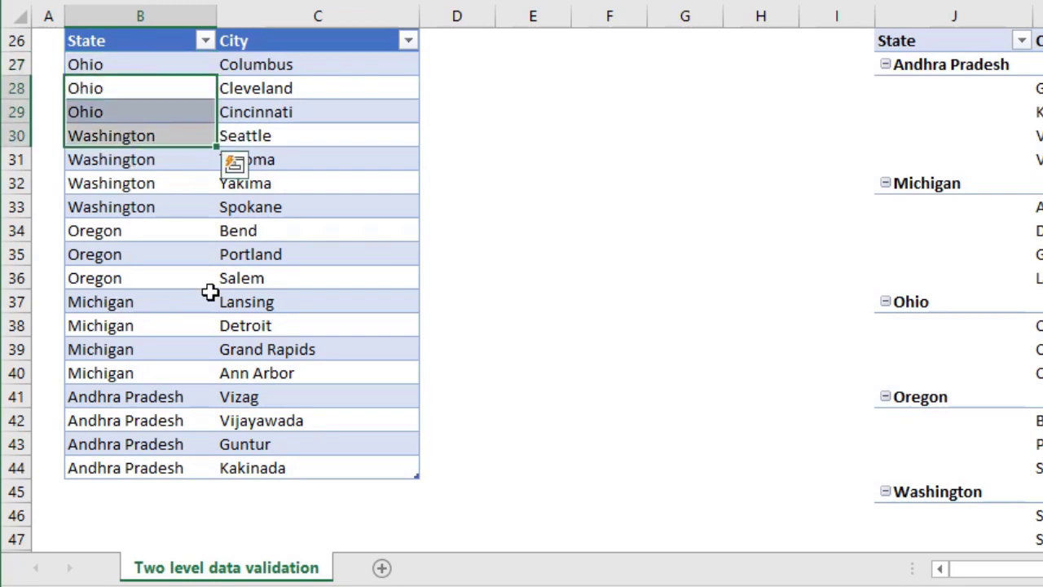
pyautogui.scroll(2, 220, 114)
pyautogui.moveTo(113, 183); pyautogui.dragTo(321, 529)
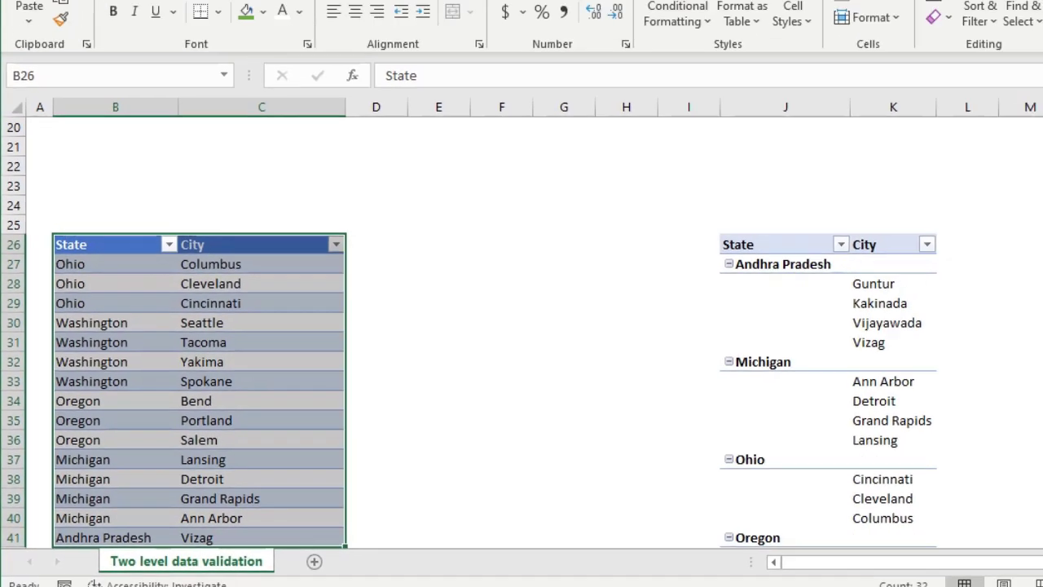
pyautogui.click(122, 41)
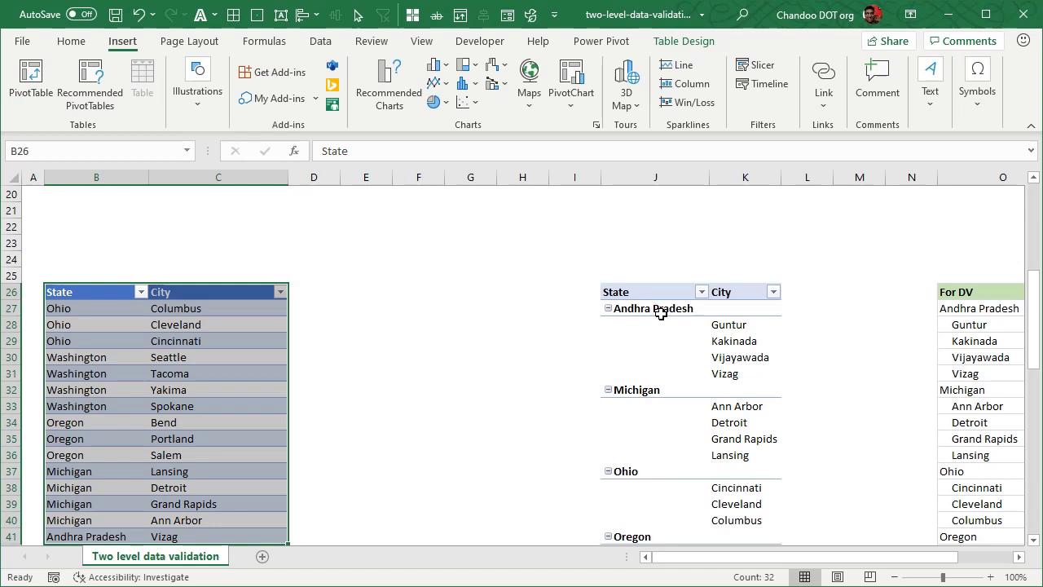
pyautogui.click(660, 313)
pyautogui.moveTo(598, 560); pyautogui.dragTo(623, 562)
pyautogui.scroll(-1, 687, 326)
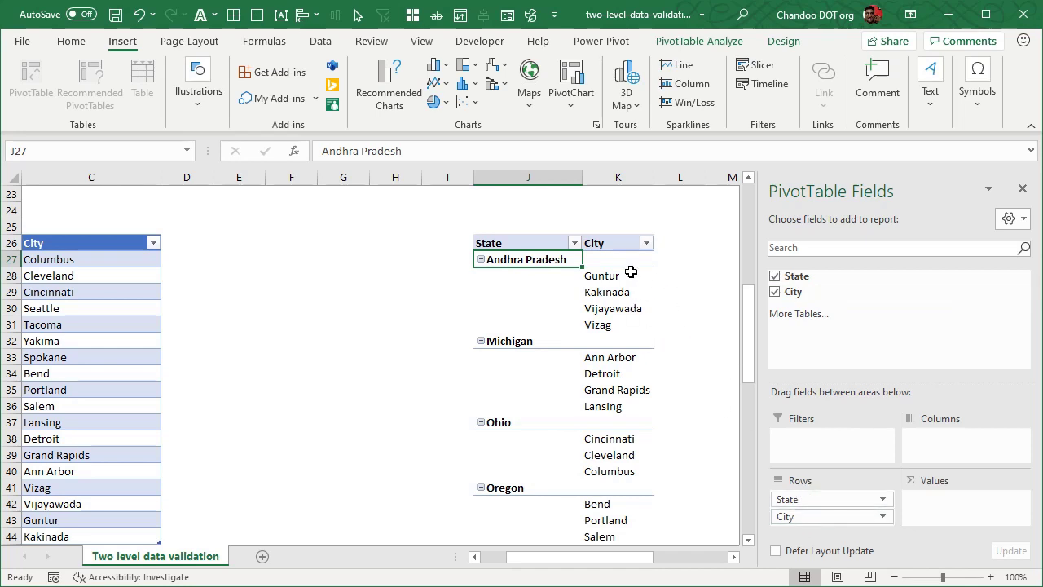
pyautogui.click(699, 41)
pyautogui.click(780, 43)
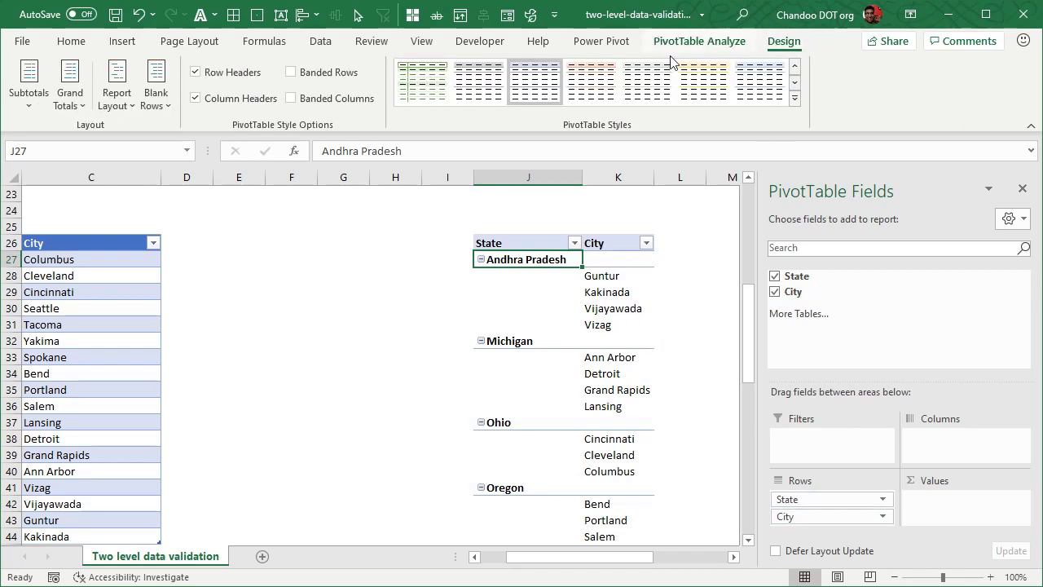
pyautogui.click(115, 104)
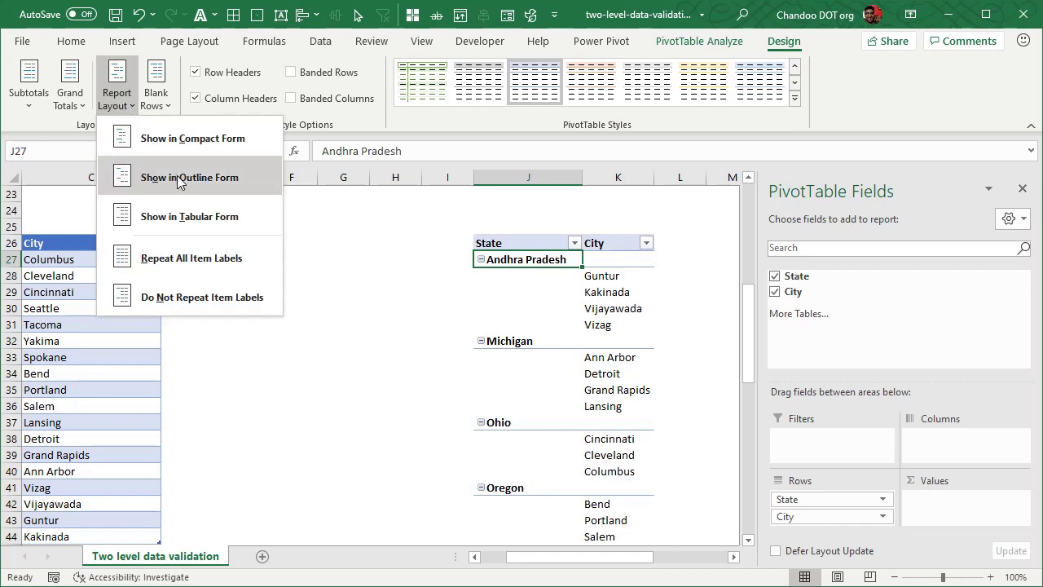
pyautogui.click(64, 362)
# Insert a new pivot table from the data table on a new sheet, with State in Rows.
pyautogui.click(75, 287)
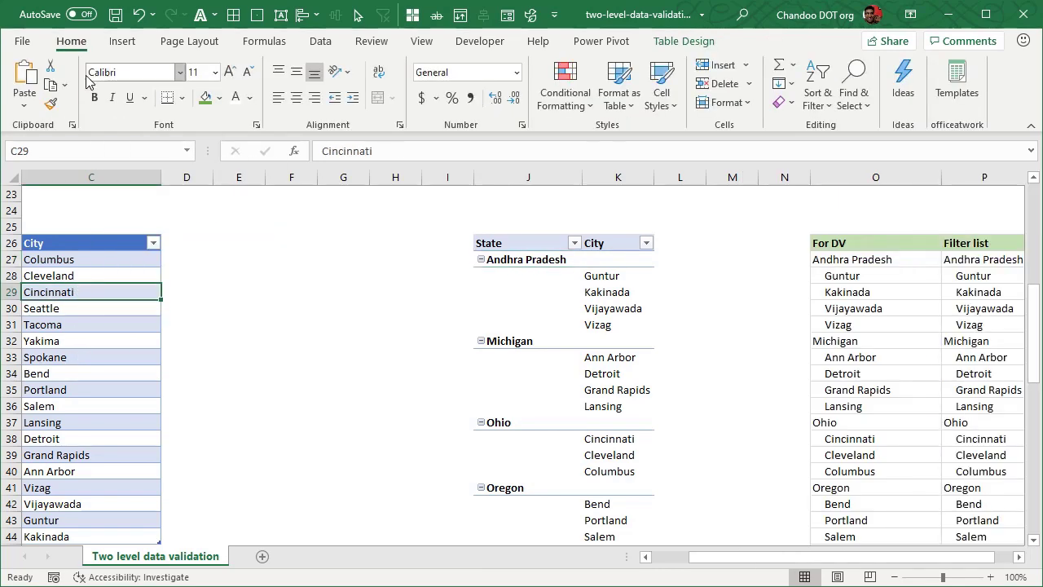
pyautogui.click(122, 41)
pyautogui.click(31, 82)
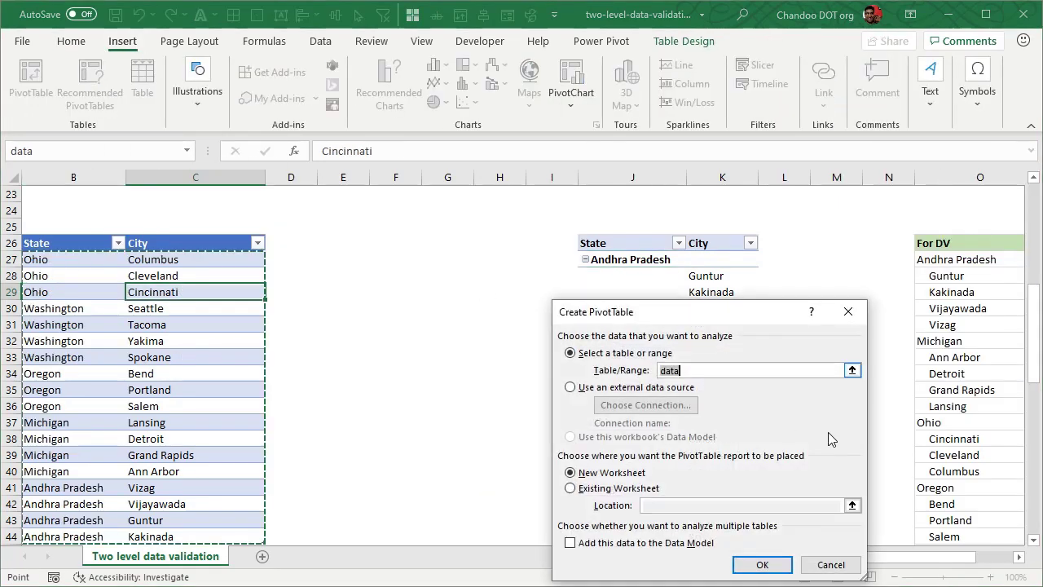
pyautogui.click(758, 566)
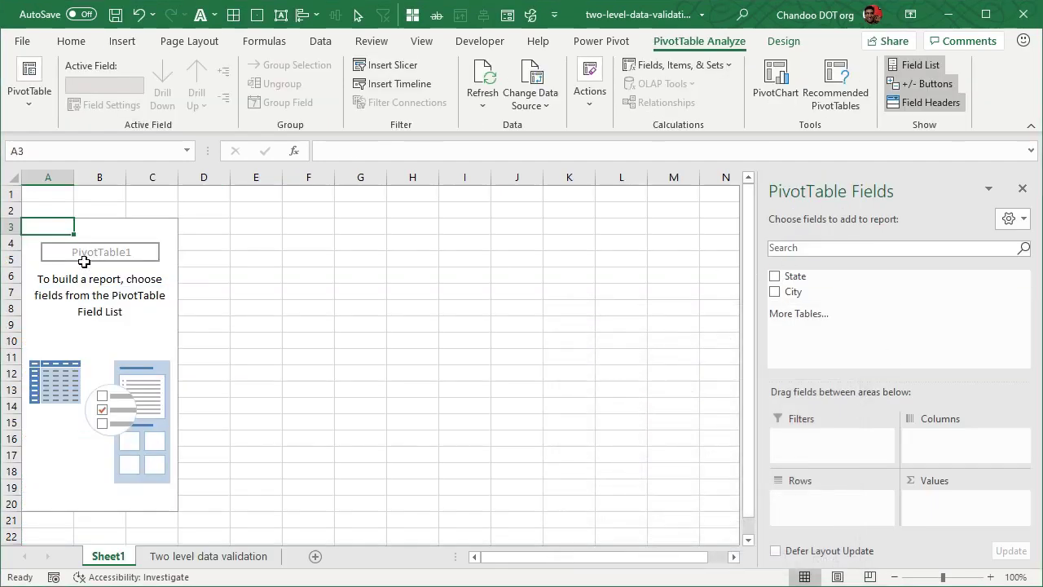
pyautogui.moveTo(795, 276); pyautogui.dragTo(831, 522)
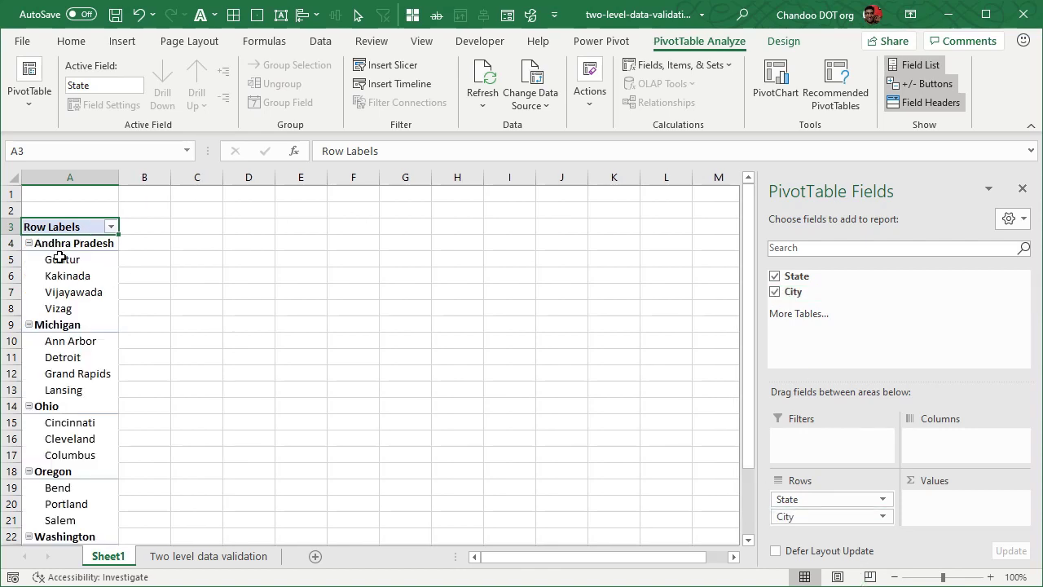
pyautogui.scroll(-1, 60, 258)
pyautogui.scroll(-1, 61, 257)
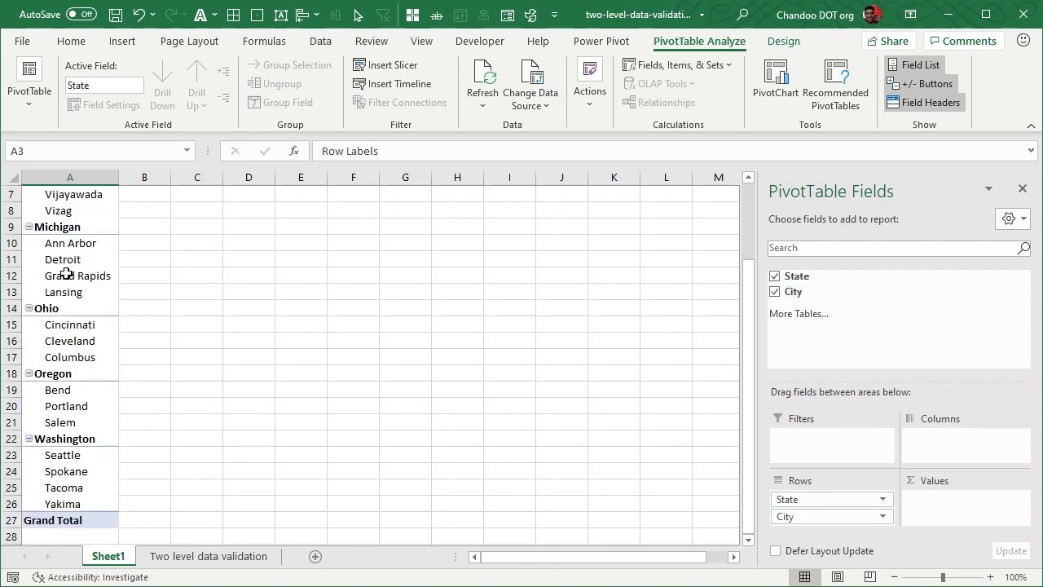
pyautogui.scroll(2, 65, 268)
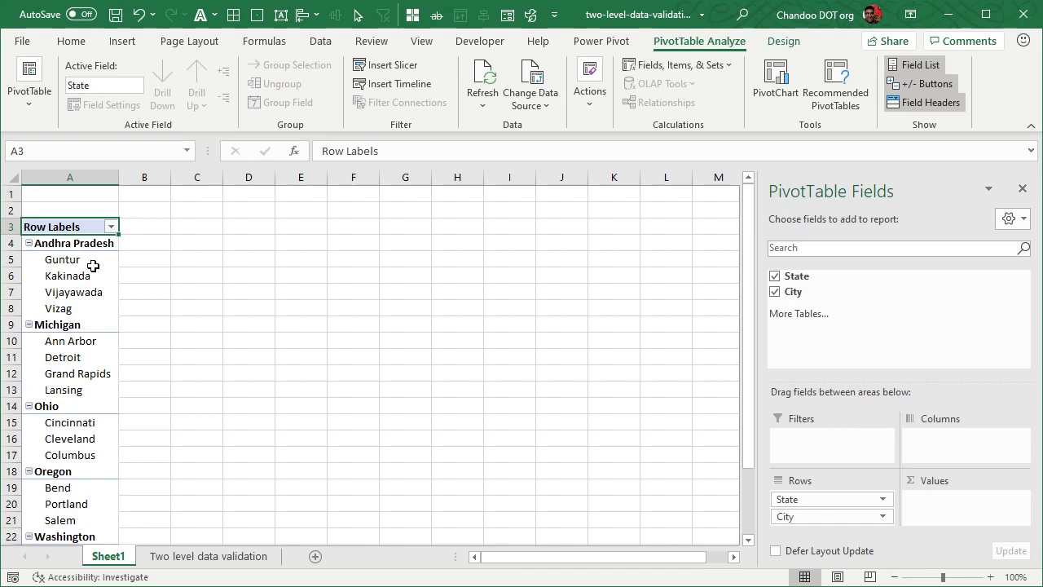
# Set the pivot to Outline Form, with grand totals off for rows and columns and no subtotals.
pyautogui.click(81, 247)
pyautogui.click(158, 242)
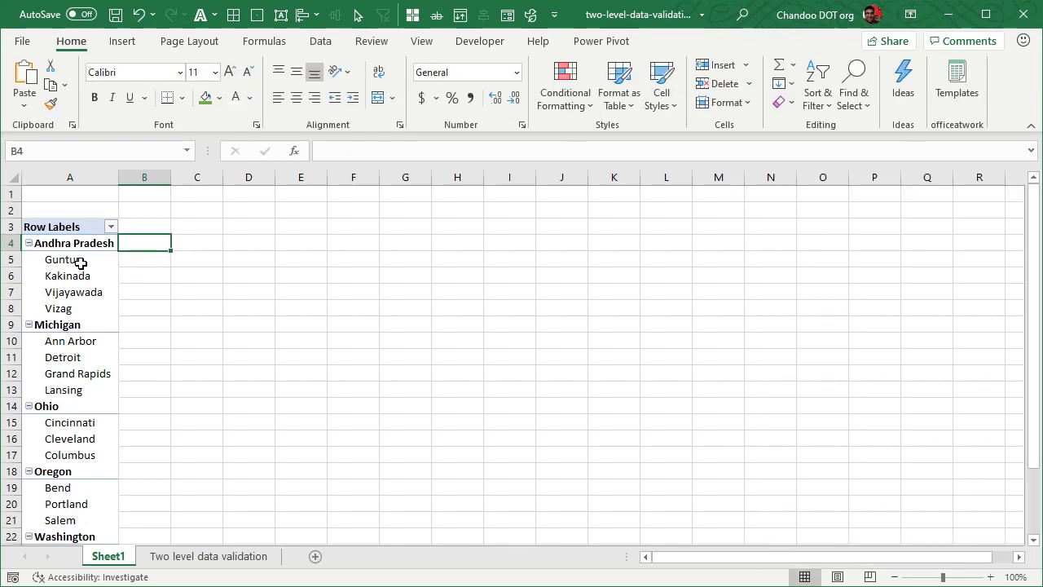
pyautogui.click(81, 263)
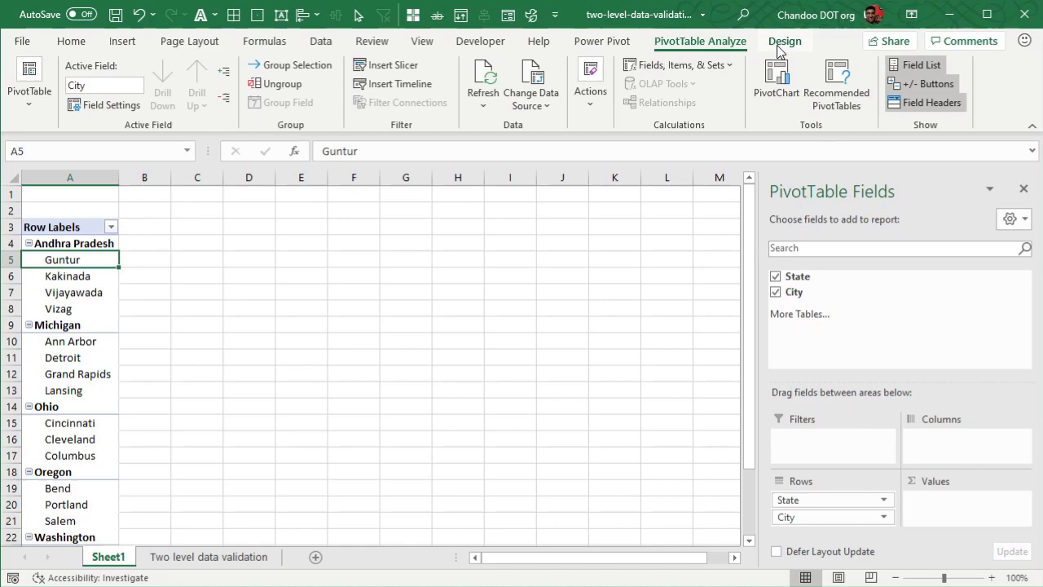
pyautogui.click(780, 45)
pyautogui.click(117, 100)
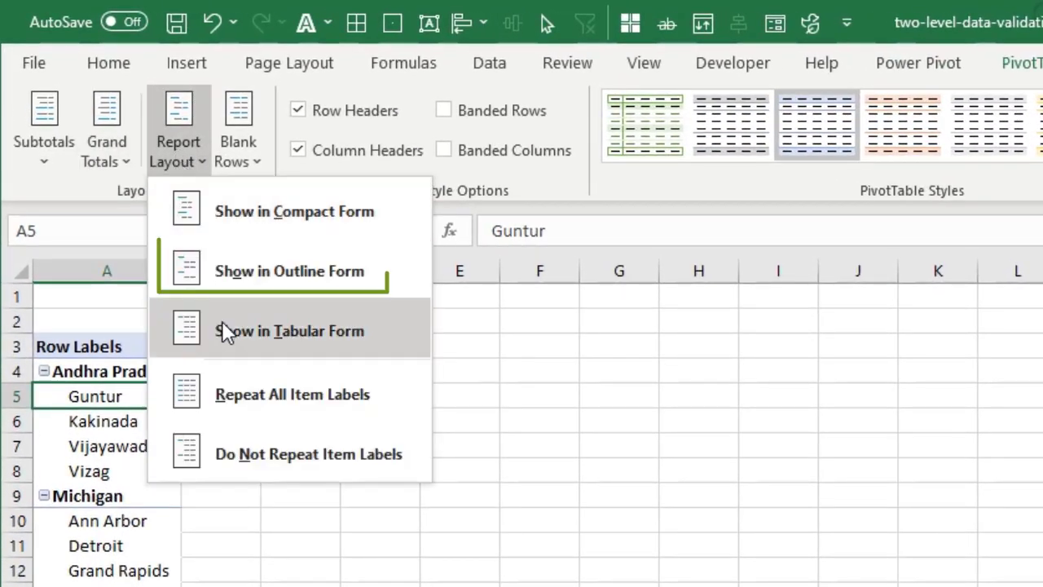
pyautogui.click(249, 287)
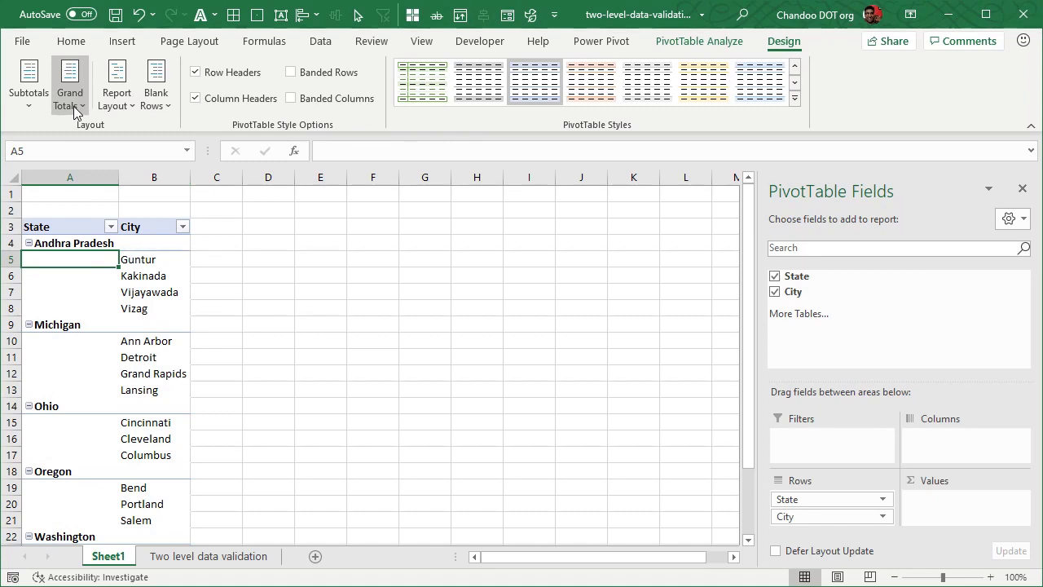
pyautogui.click(73, 111)
pyautogui.click(123, 140)
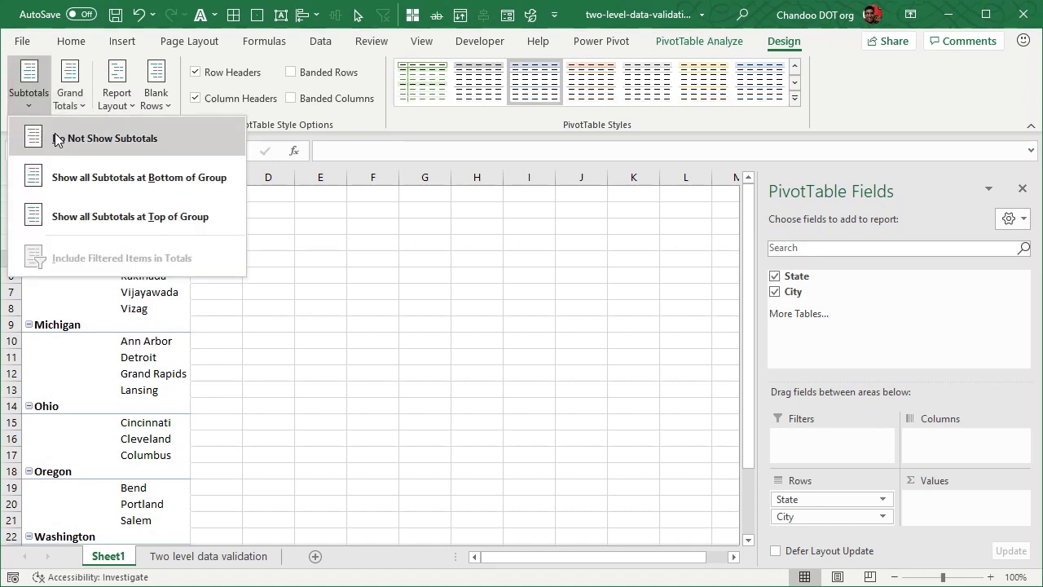
pyautogui.click(58, 139)
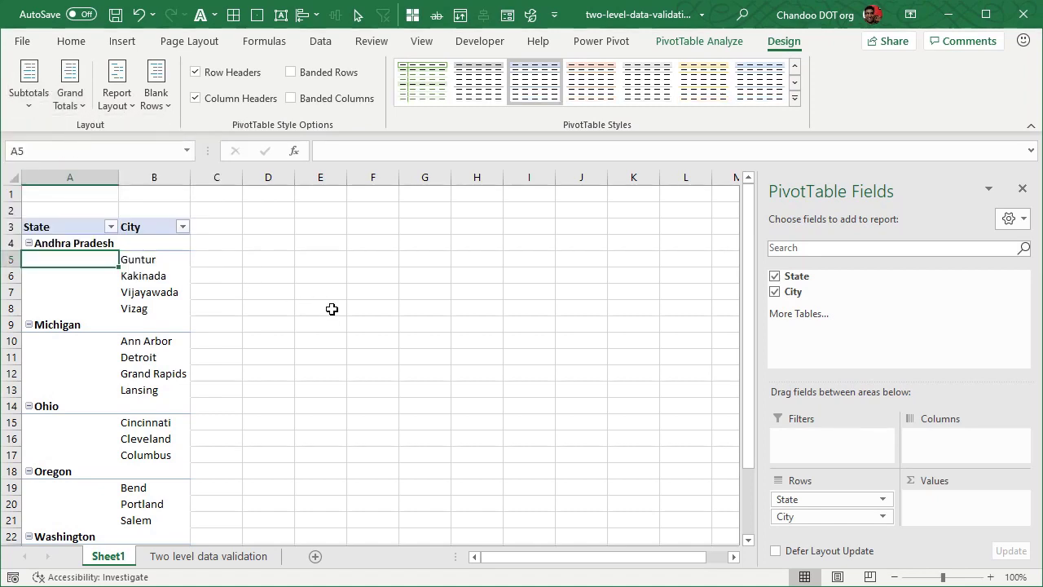
pyautogui.moveTo(214, 248); pyautogui.dragTo(214, 407)
pyautogui.scroll(-5, 233, 479)
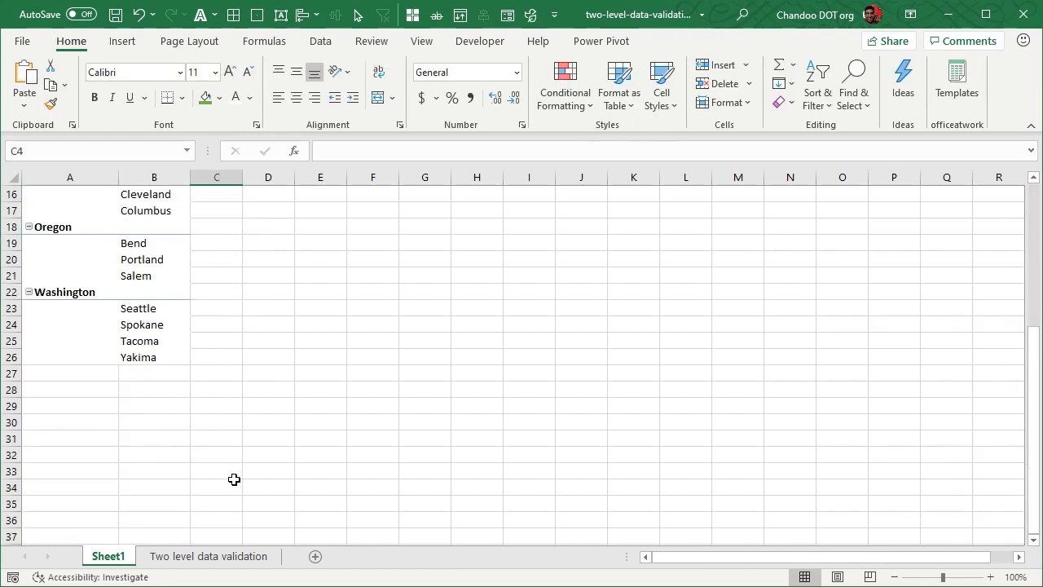
pyautogui.scroll(5, 228, 480)
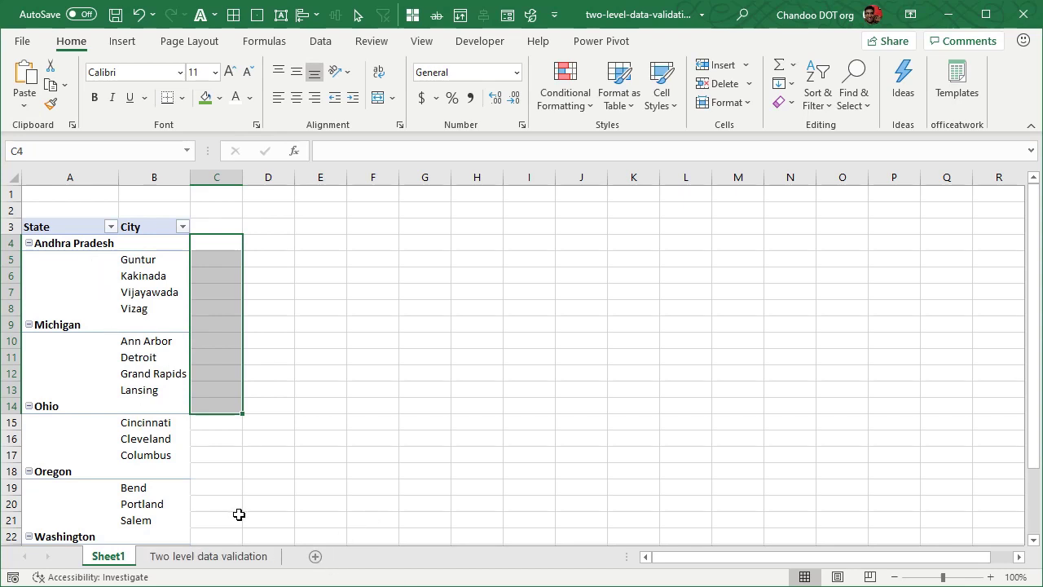
# On 'Two level data validation', set O27's For DV formula to indent cities with REPT(" ",5).
pyautogui.click(209, 556)
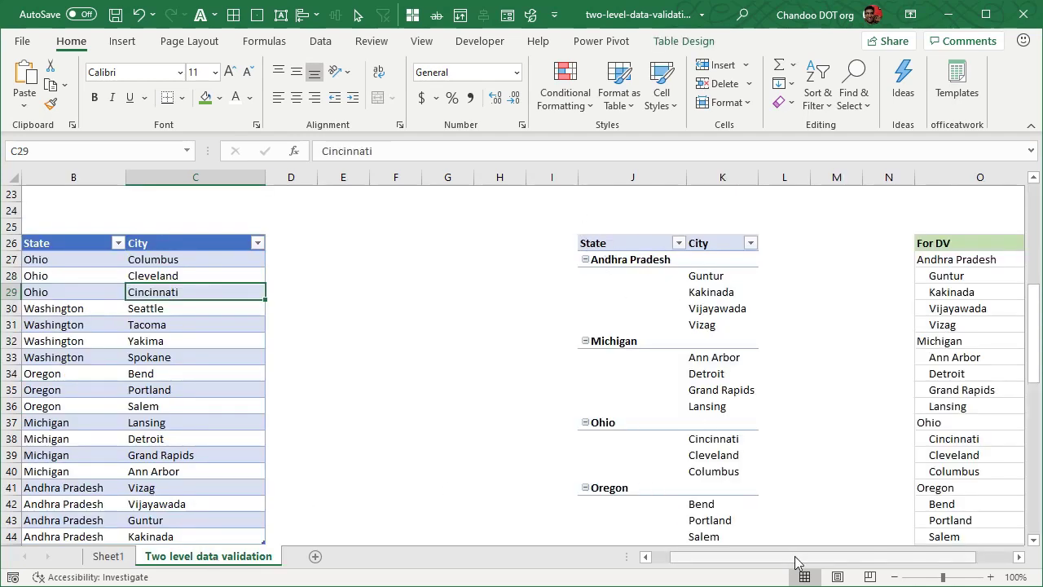
pyautogui.moveTo(807, 558); pyautogui.dragTo(843, 562)
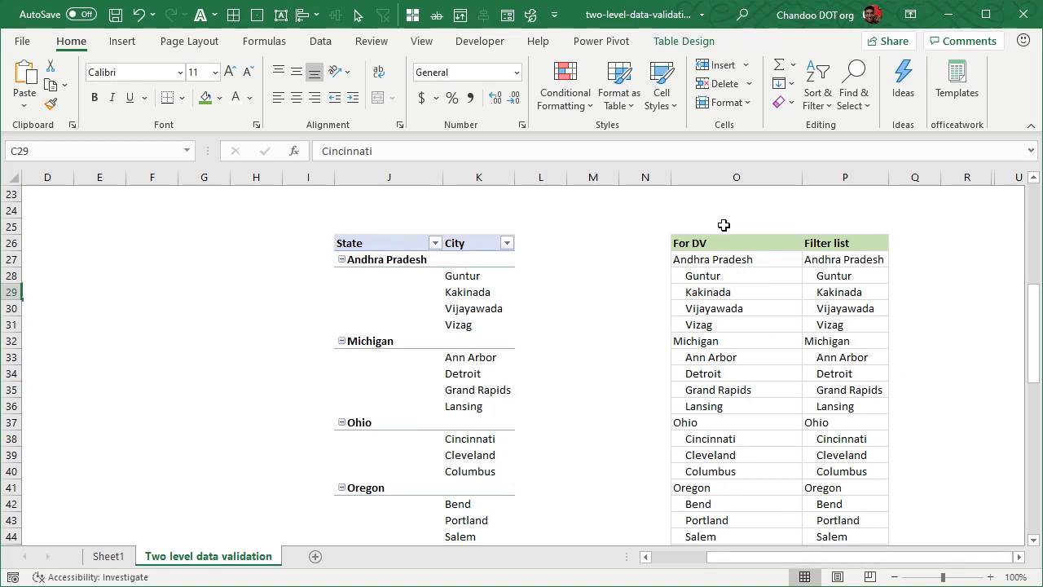
pyautogui.click(724, 264)
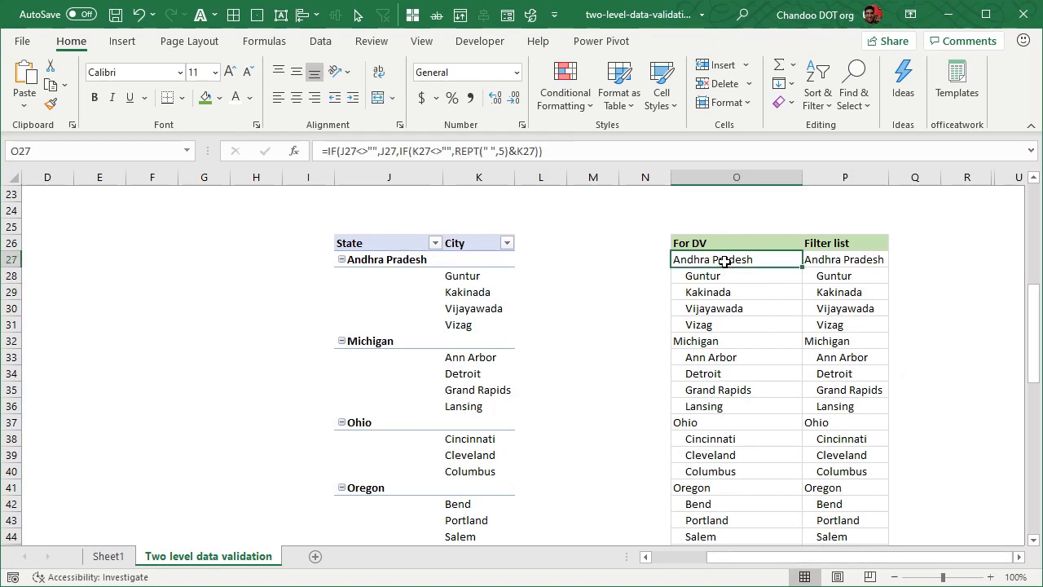
pyautogui.doubleClick(715, 262)
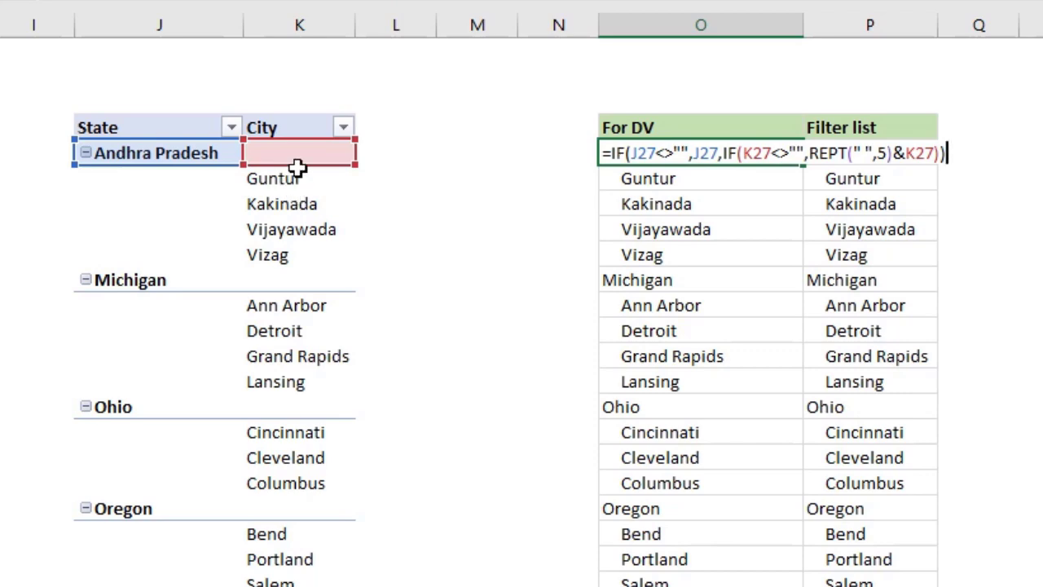
pyautogui.scroll(-5, 316, 181)
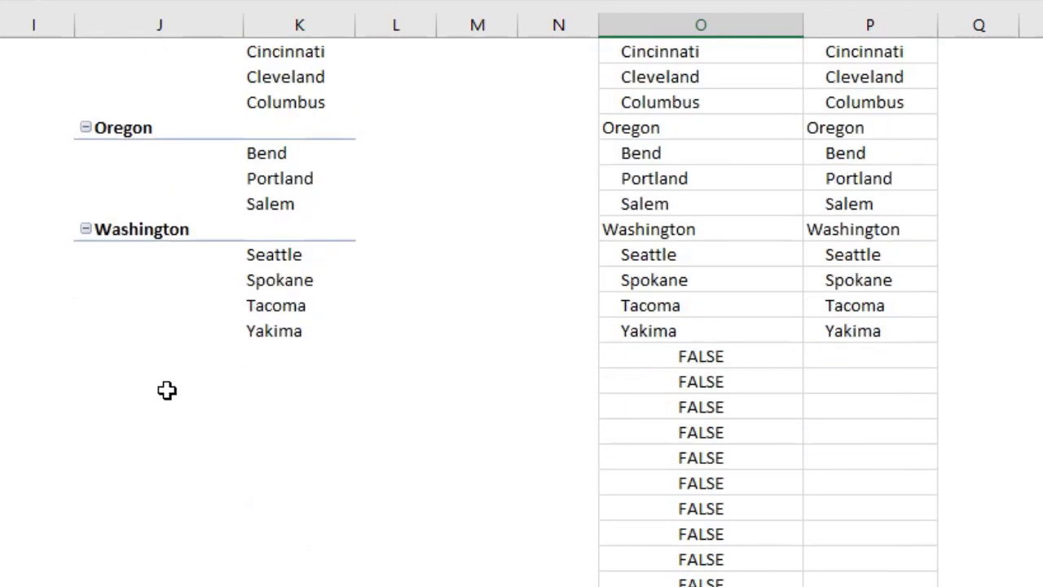
pyautogui.scroll(5, 256, 400)
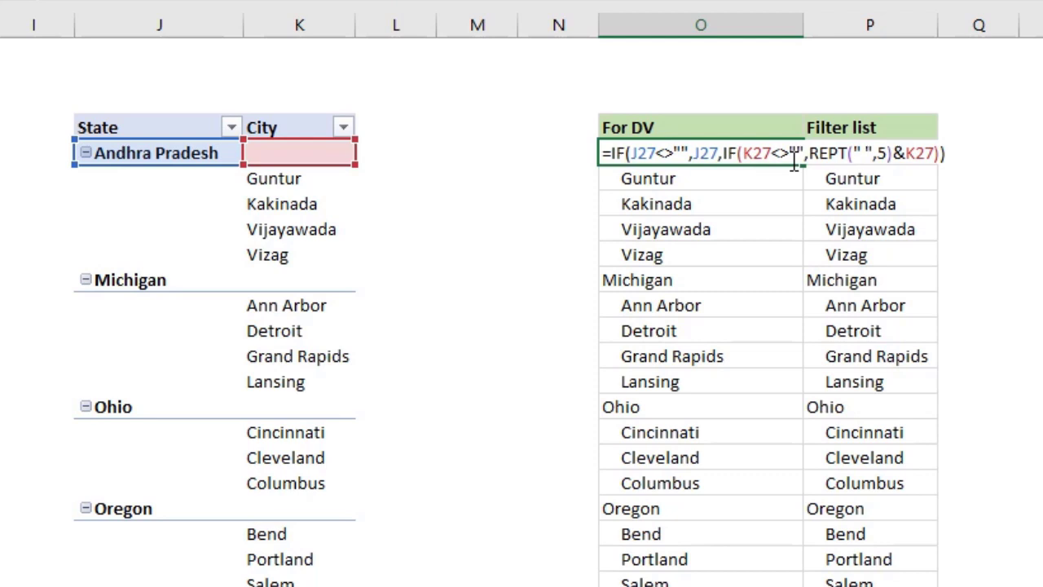
pyautogui.moveTo(806, 155); pyautogui.dragTo(894, 155)
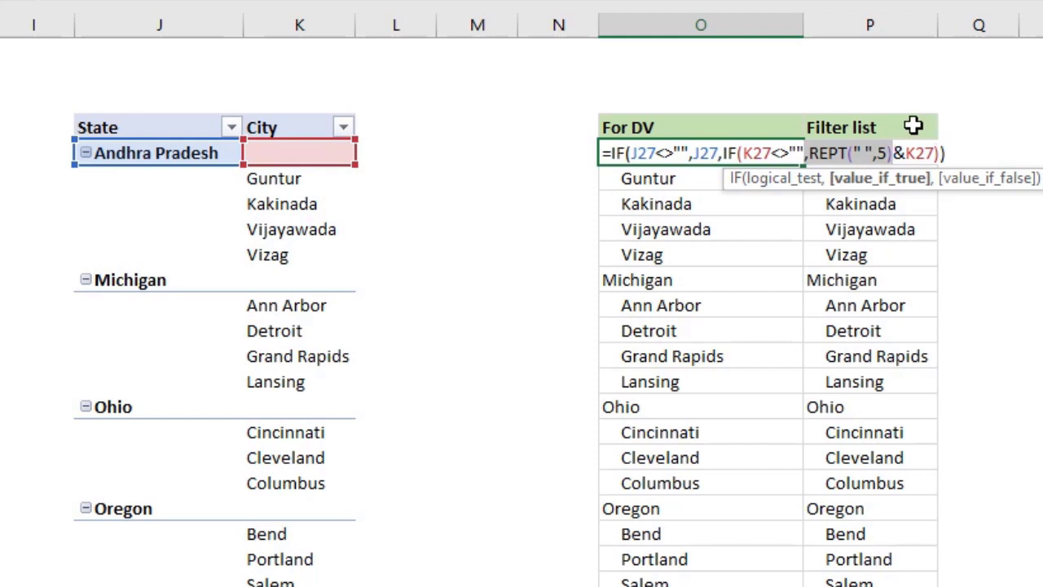
pyautogui.hotkey('ctrl', 'Return')
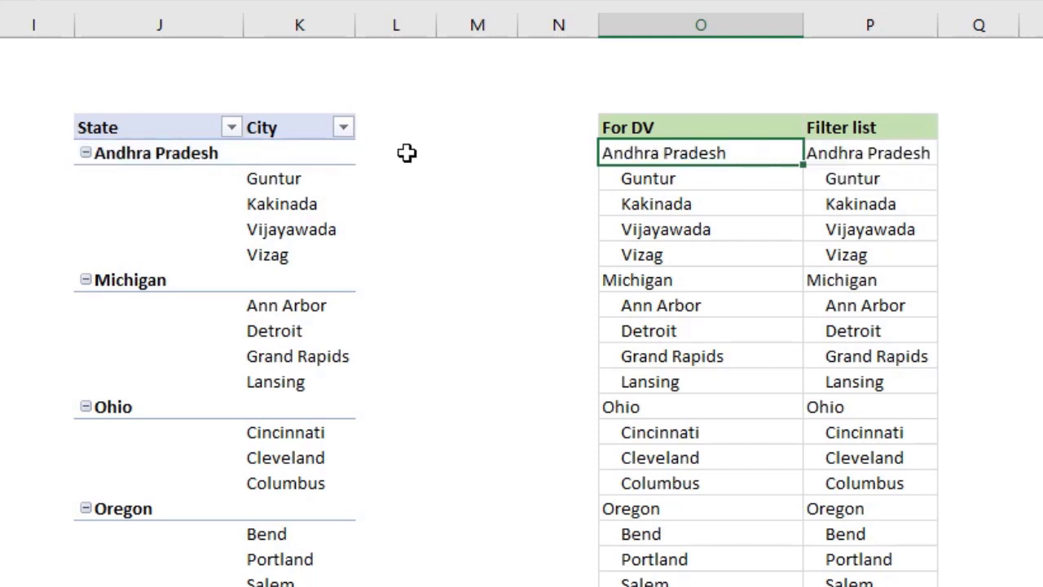
# Scroll through the For DV list to confirm each city sits five spaces in beneath its state.
pyautogui.click(615, 185)
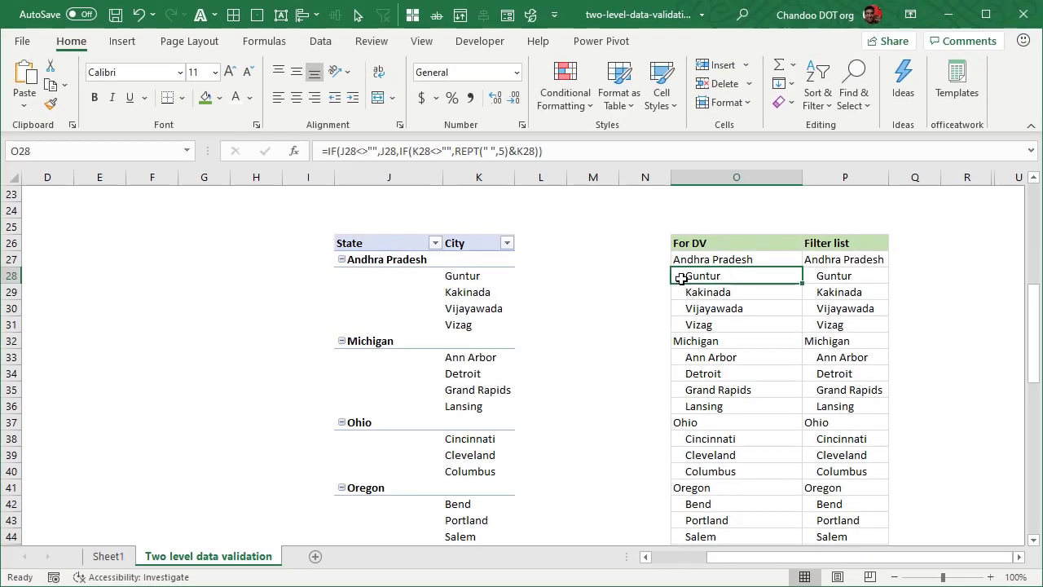
pyautogui.scroll(-6, 759, 338)
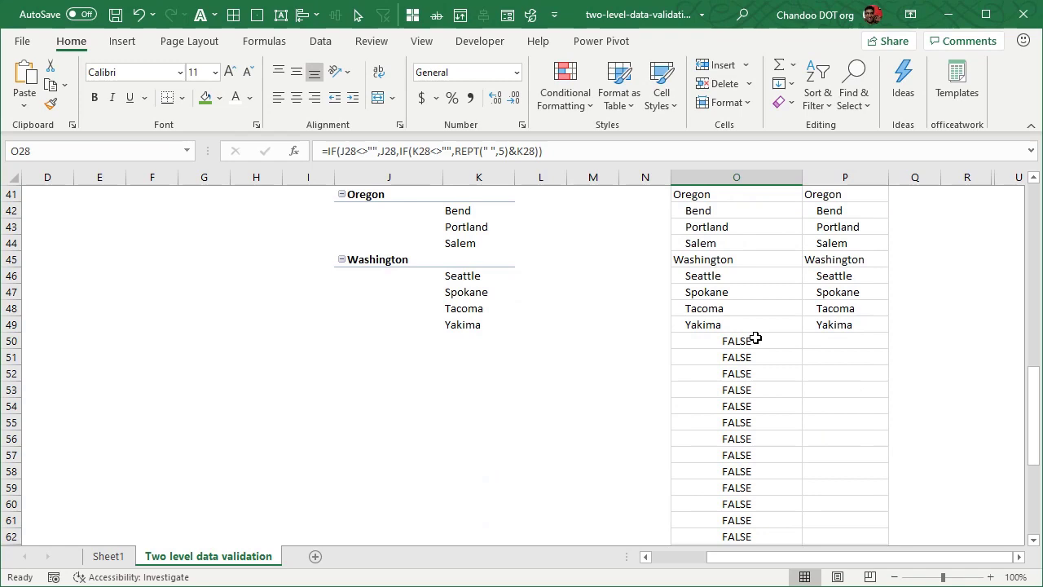
pyautogui.scroll(6, 755, 335)
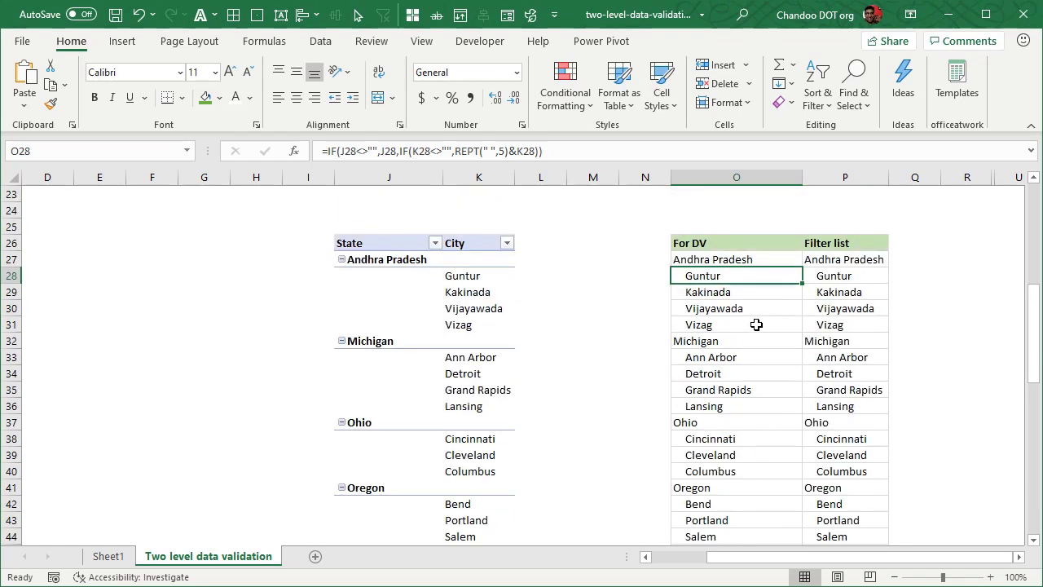
pyautogui.scroll(-3, 756, 324)
pyautogui.scroll(-4, 756, 325)
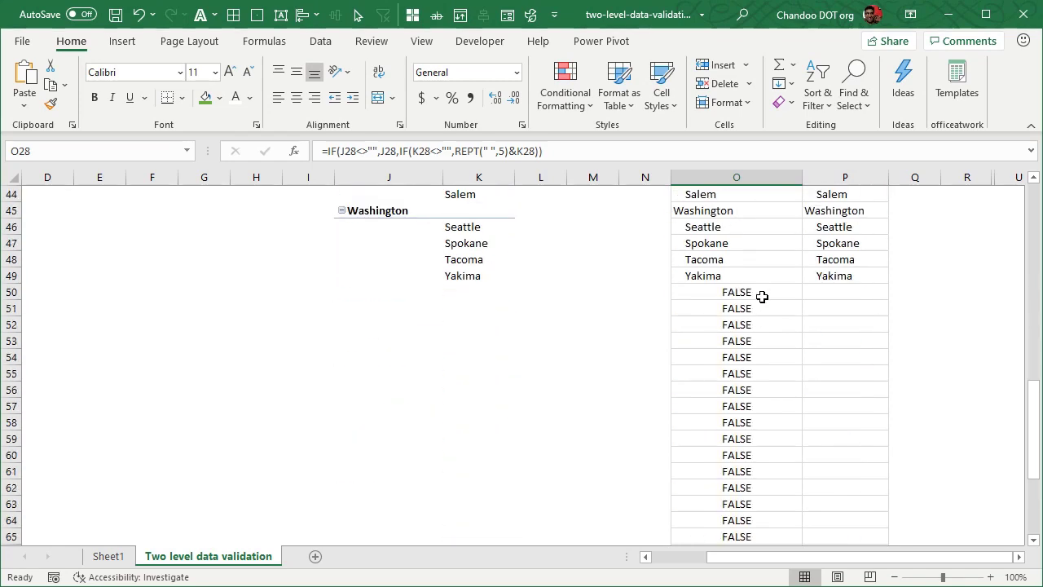
pyautogui.scroll(-5, 762, 296)
pyautogui.scroll(13, 754, 466)
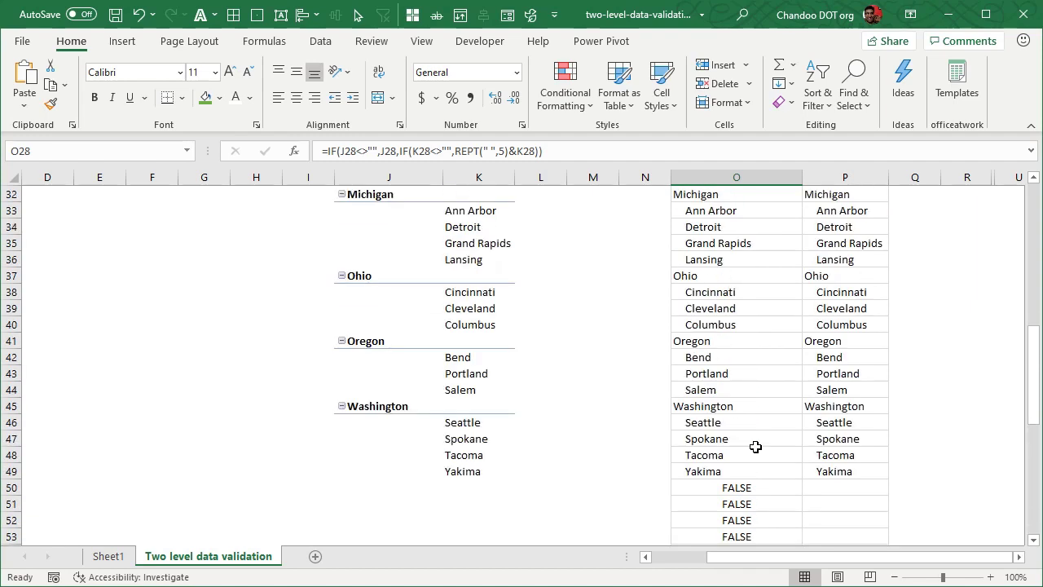
pyautogui.click(756, 304)
pyautogui.scroll(-6, 765, 396)
pyautogui.scroll(-7, 765, 396)
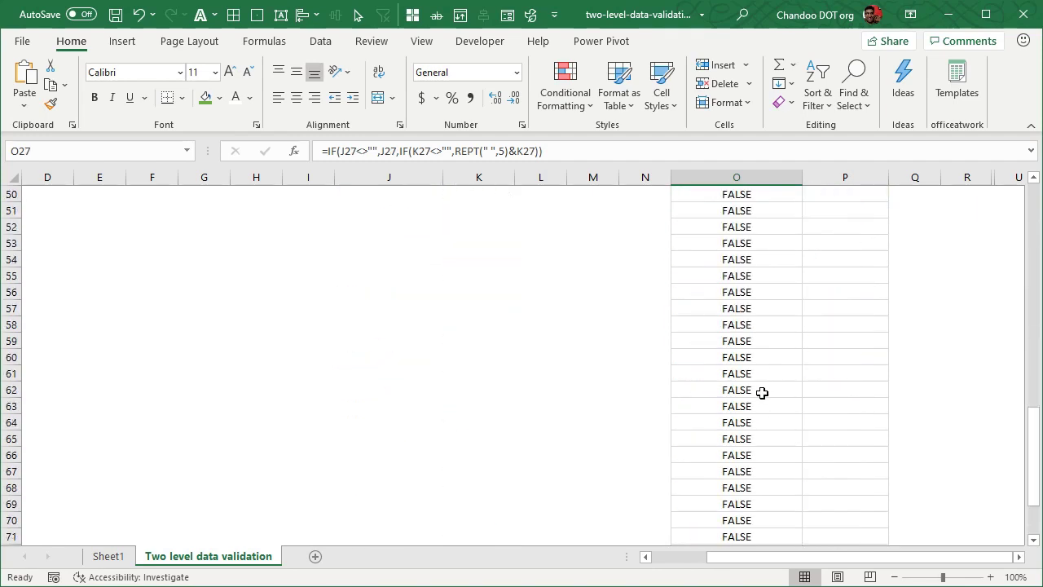
pyautogui.scroll(7, 416, 335)
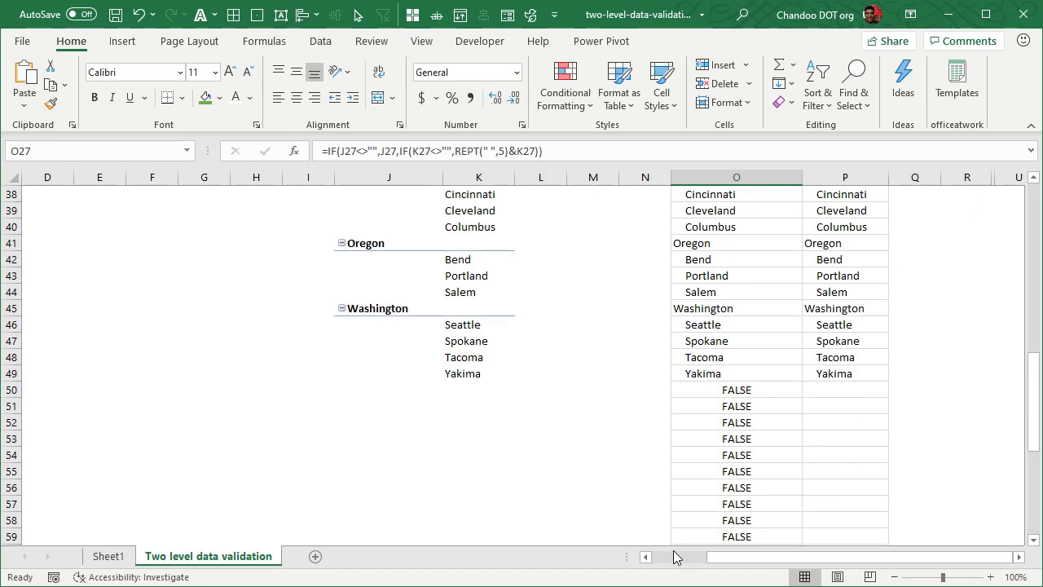
pyautogui.scroll(-1, 674, 557)
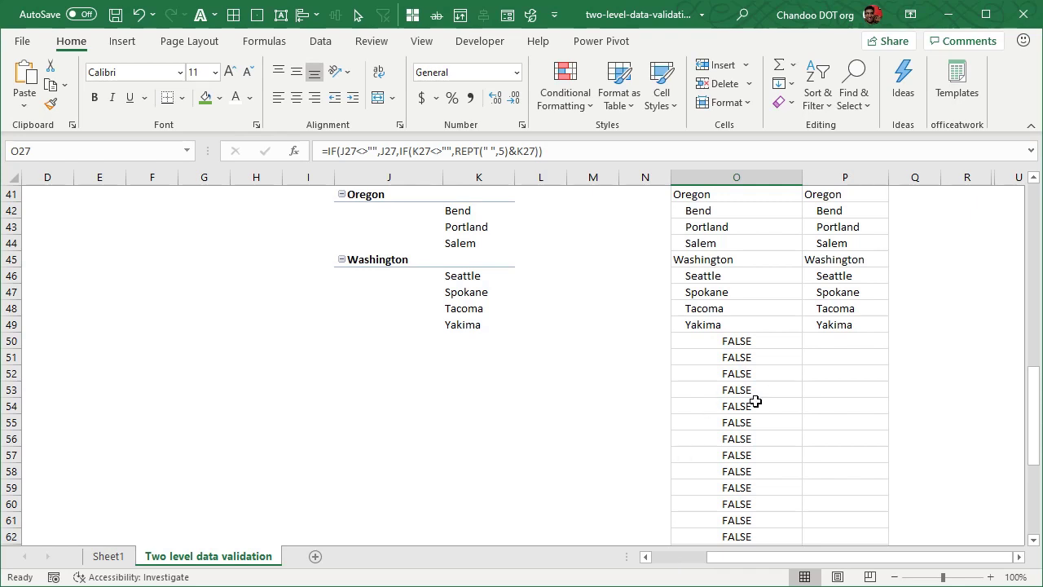
pyautogui.scroll(-3, 756, 400)
pyautogui.scroll(4, 756, 400)
pyautogui.scroll(5, 756, 400)
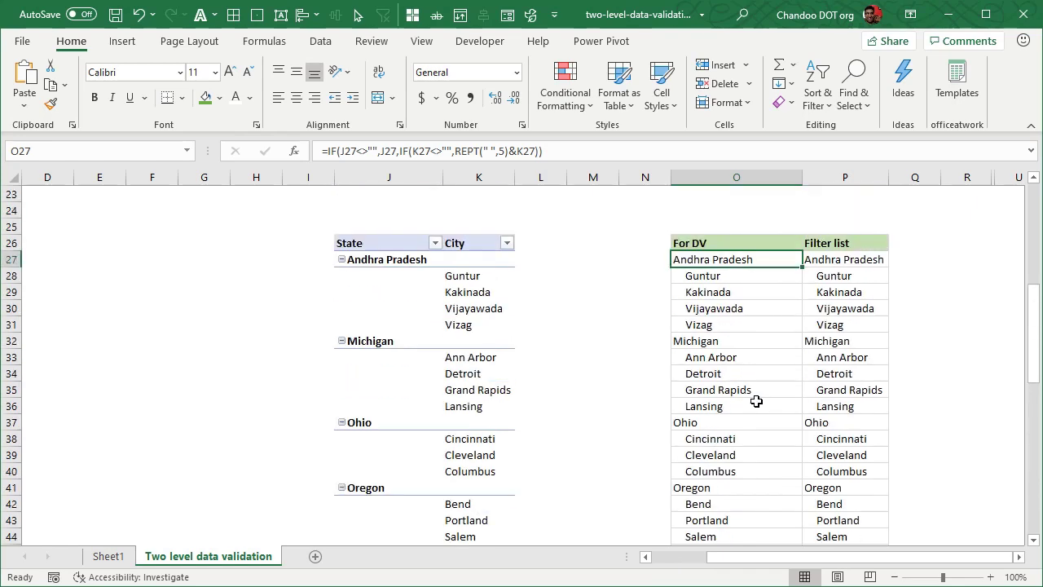
pyautogui.scroll(-12, 761, 401)
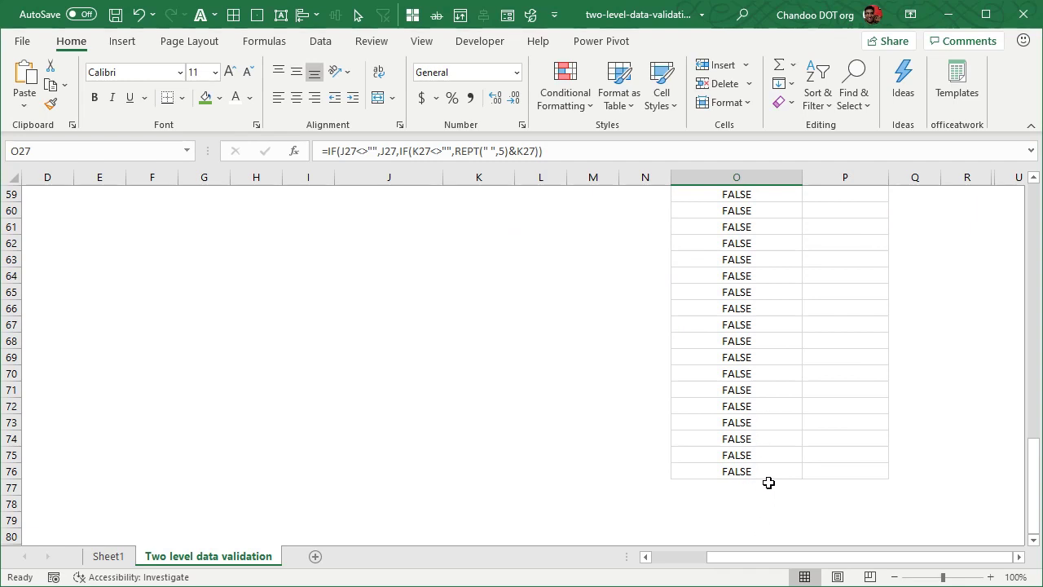
pyautogui.scroll(10, 751, 460)
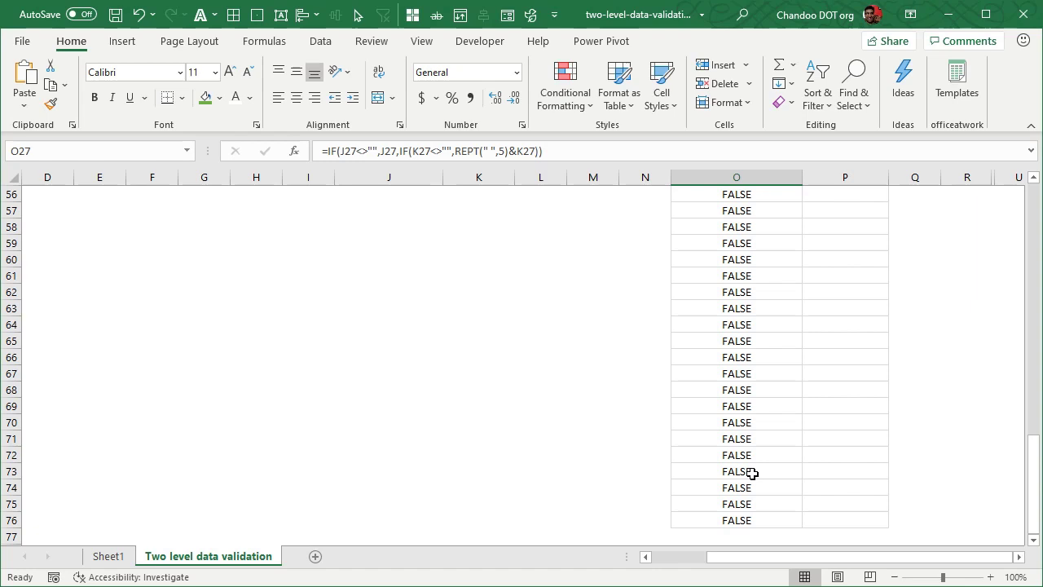
pyautogui.scroll(2, 751, 286)
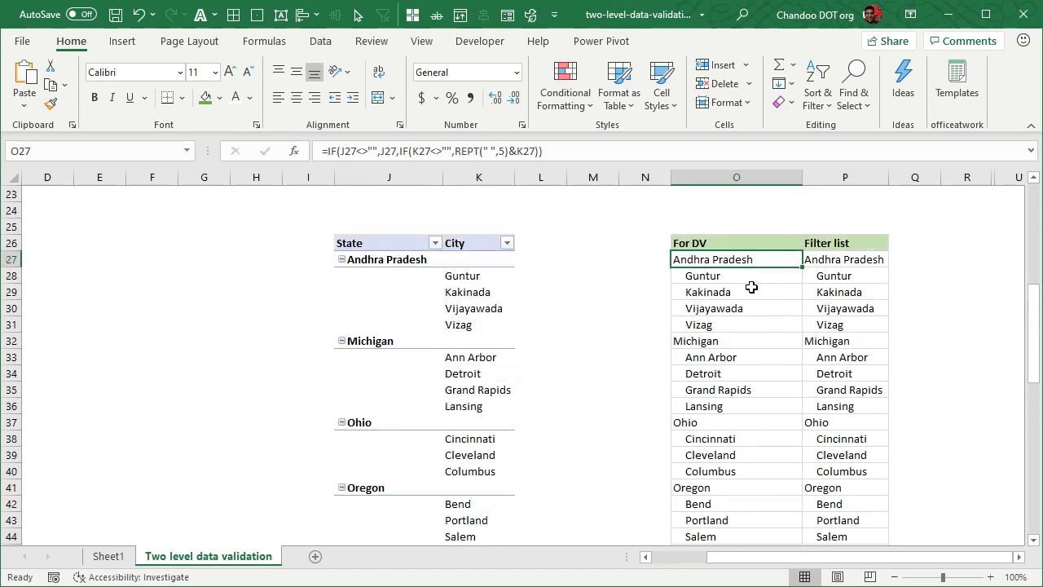
pyautogui.scroll(-2, 775, 286)
pyautogui.scroll(2, 775, 286)
pyautogui.scroll(-7, 731, 259)
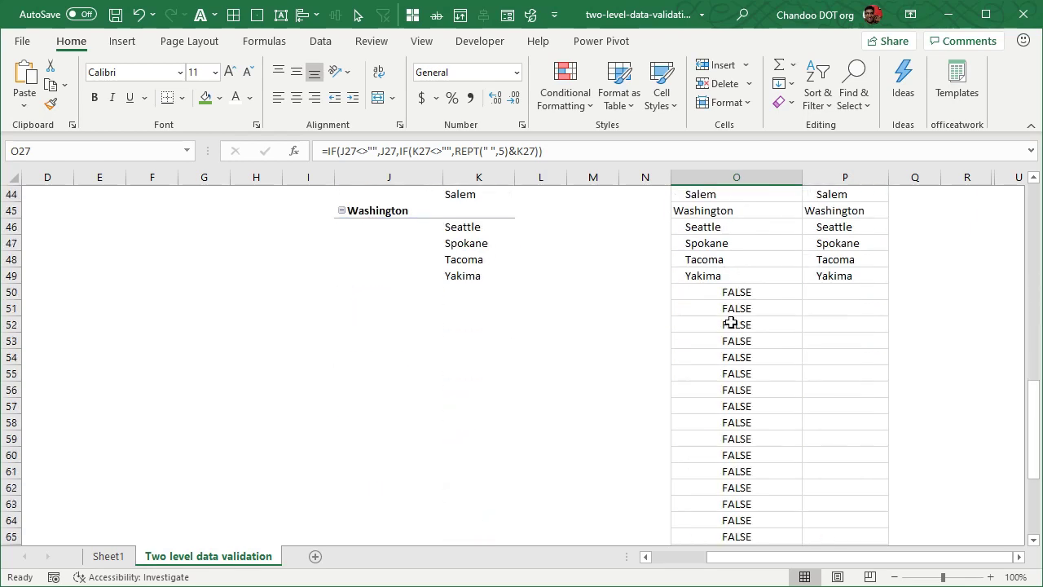
pyautogui.scroll(6, 755, 430)
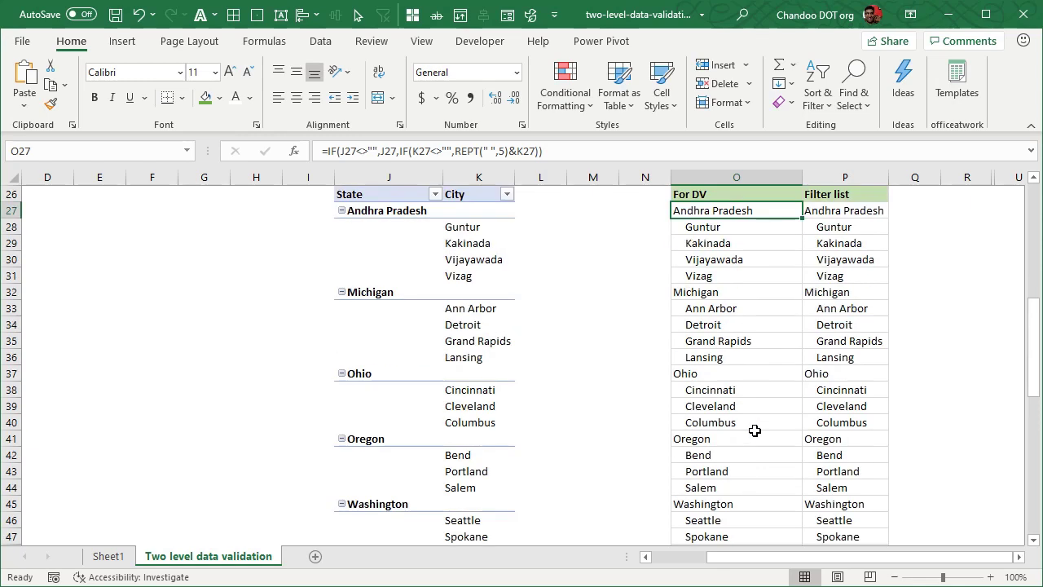
pyautogui.click(862, 213)
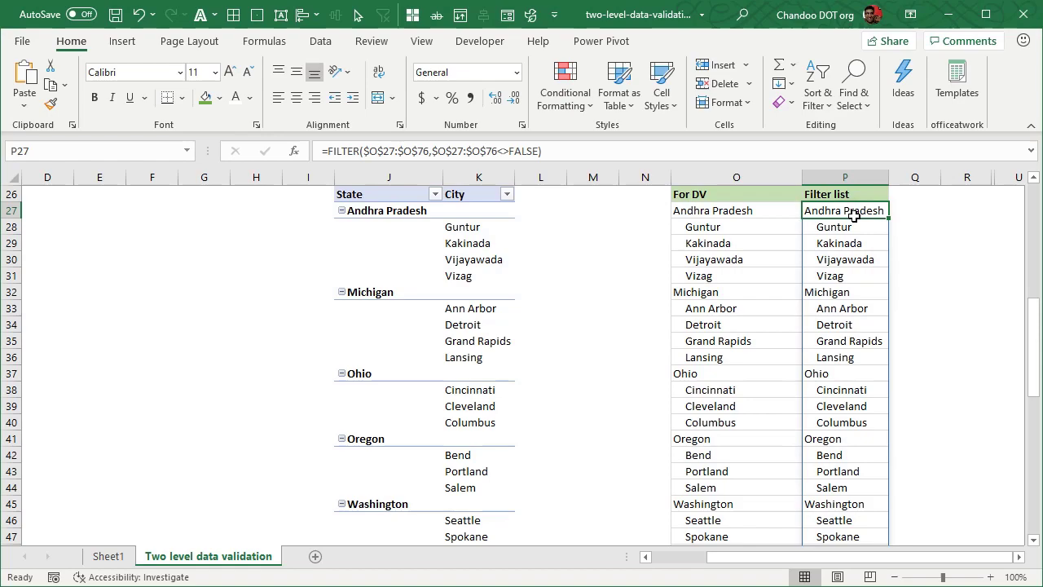
pyautogui.press('F2')
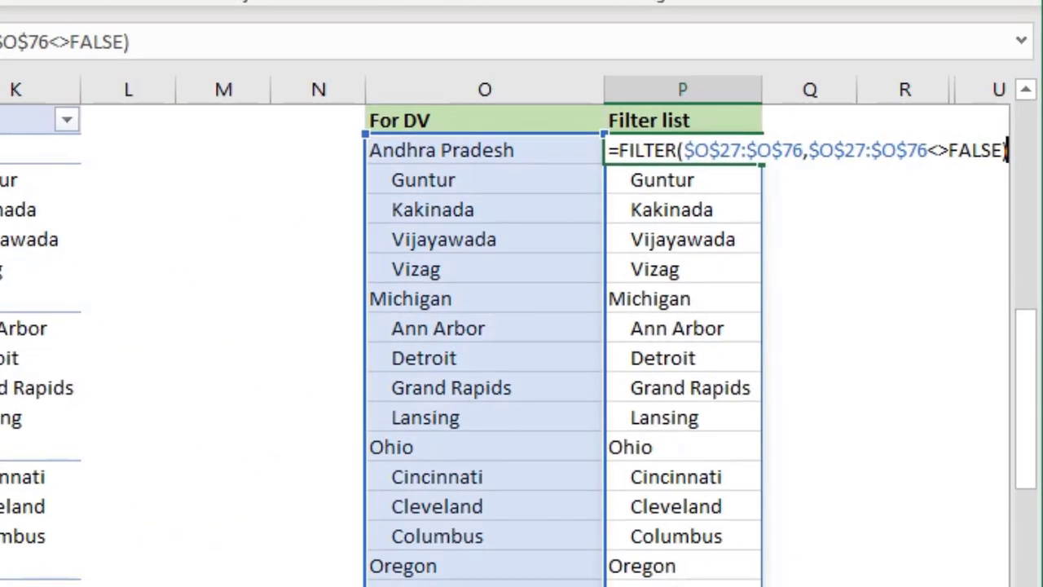
pyautogui.hscroll(1, 521, 343)
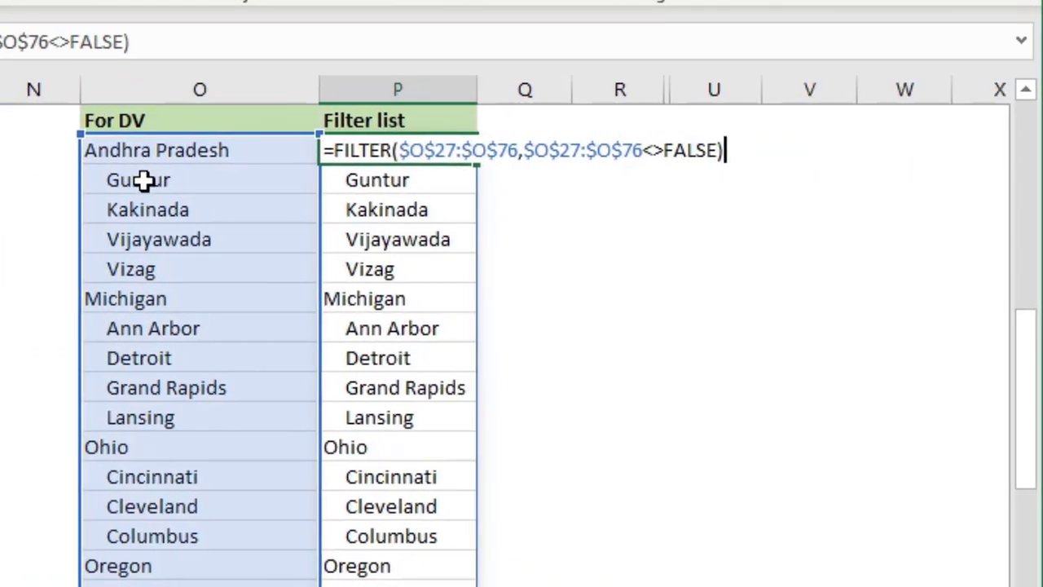
pyautogui.press('Escape')
pyautogui.scroll(-8, 179, 536)
pyautogui.scroll(9, 187, 542)
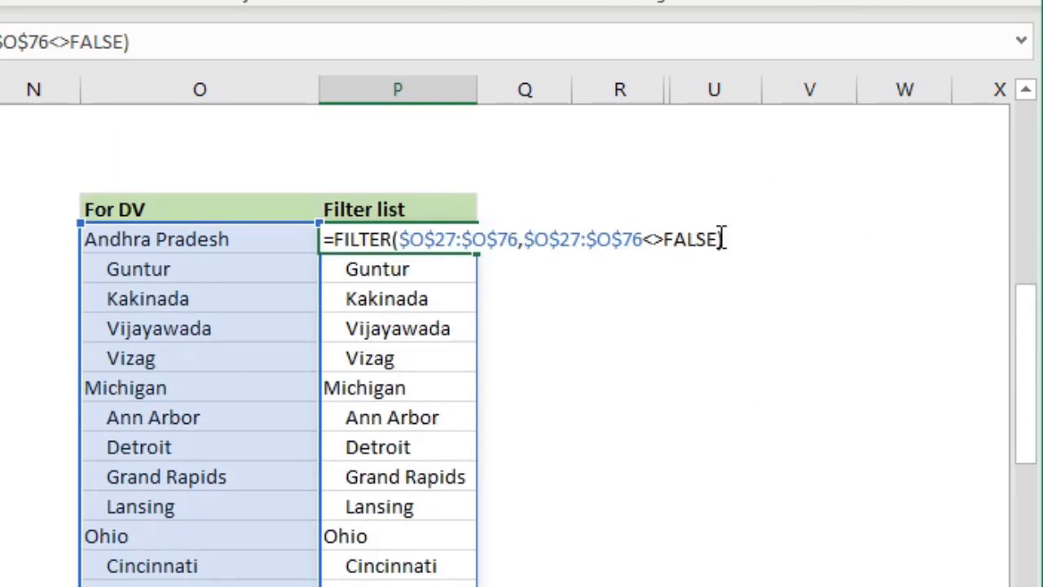
pyautogui.hotkey('ctrl', 'Return')
pyautogui.scroll(-3, 472, 277)
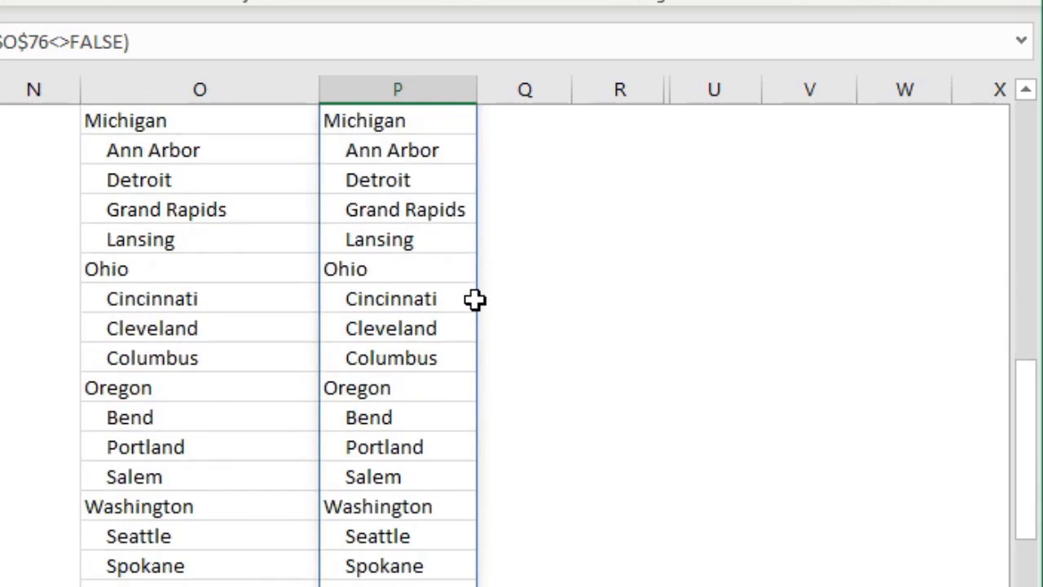
pyautogui.scroll(5, 482, 451)
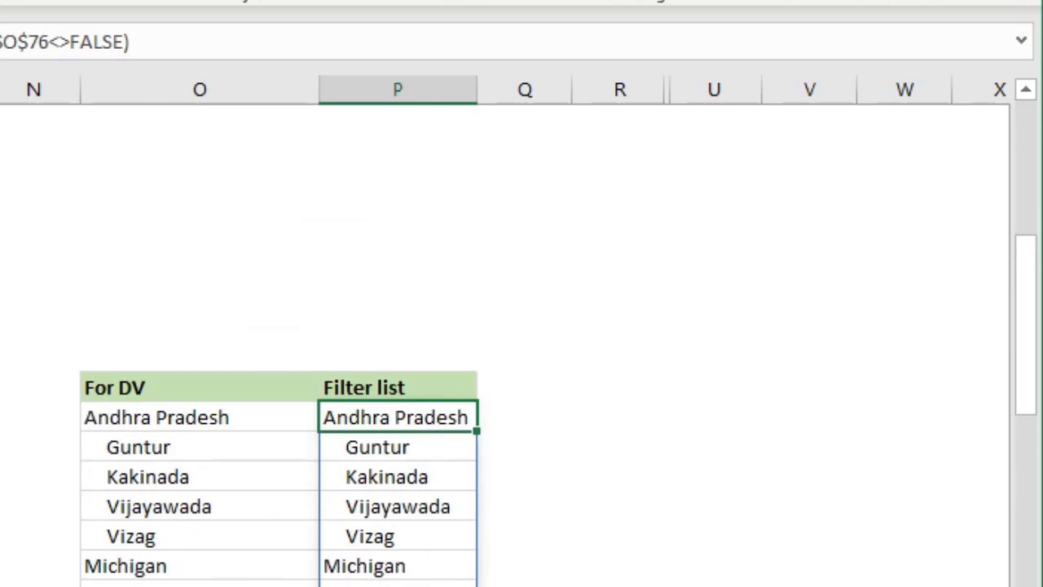
pyautogui.scroll(-3, 482, 453)
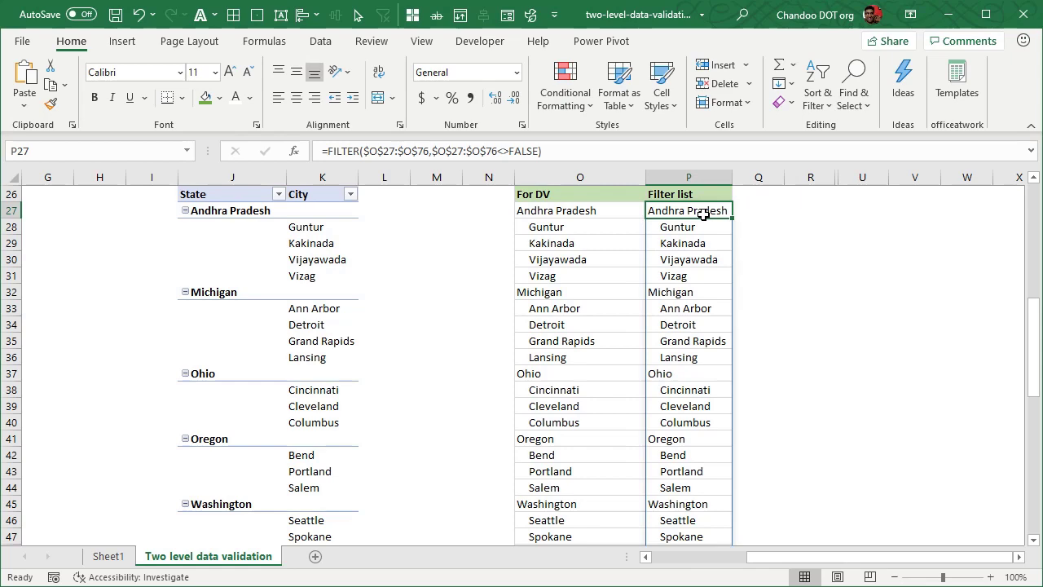
pyautogui.scroll(-6, 719, 398)
pyautogui.scroll(6, 682, 396)
pyautogui.scroll(1, 728, 281)
pyautogui.scroll(-4, 722, 287)
pyautogui.scroll(6, 722, 287)
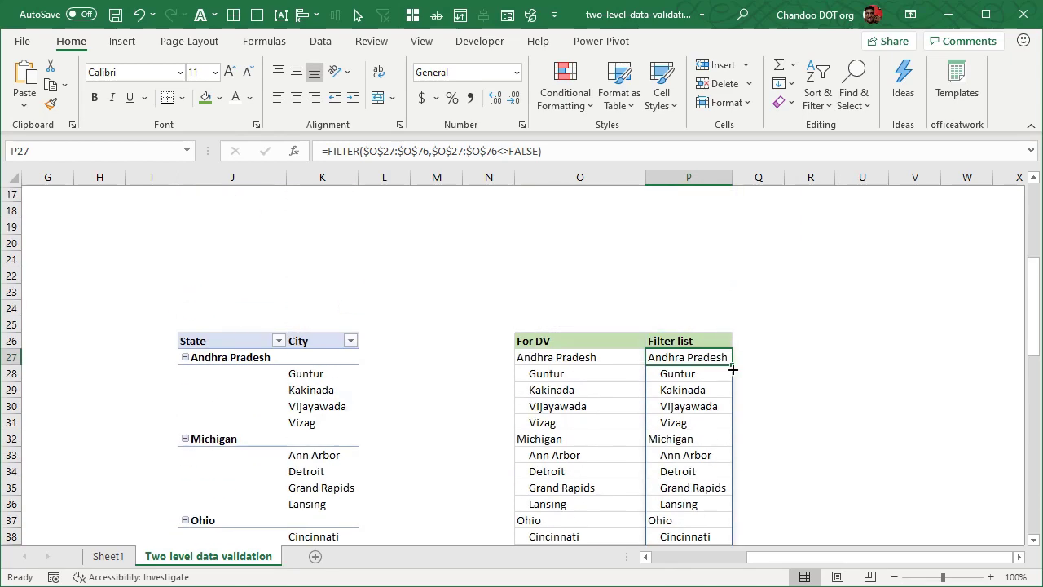
# Give B19 a List data validation with source =$P$27#.
pyautogui.click(722, 568)
pyautogui.scroll(2, 62, 288)
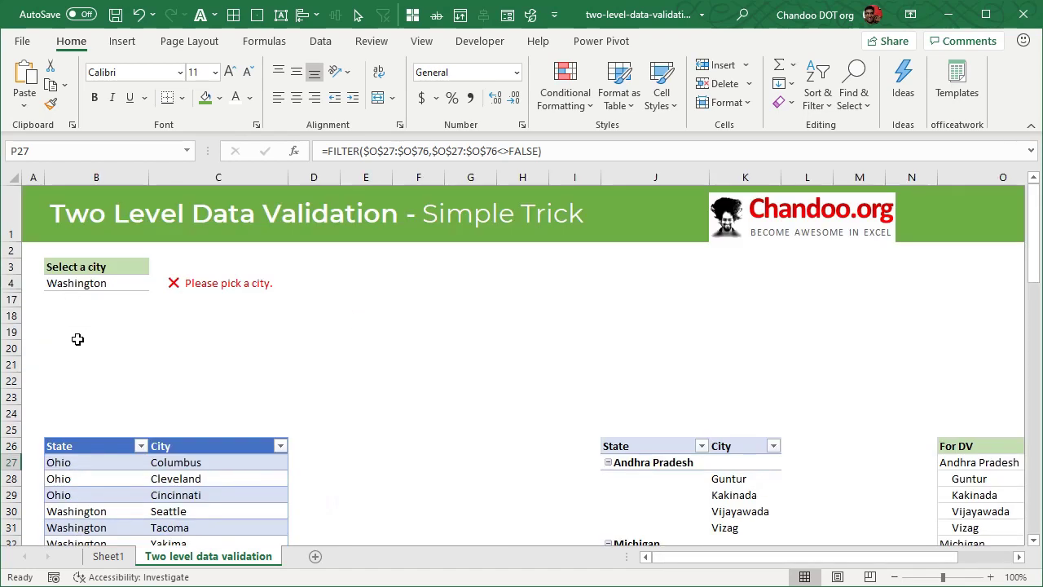
pyautogui.click(66, 331)
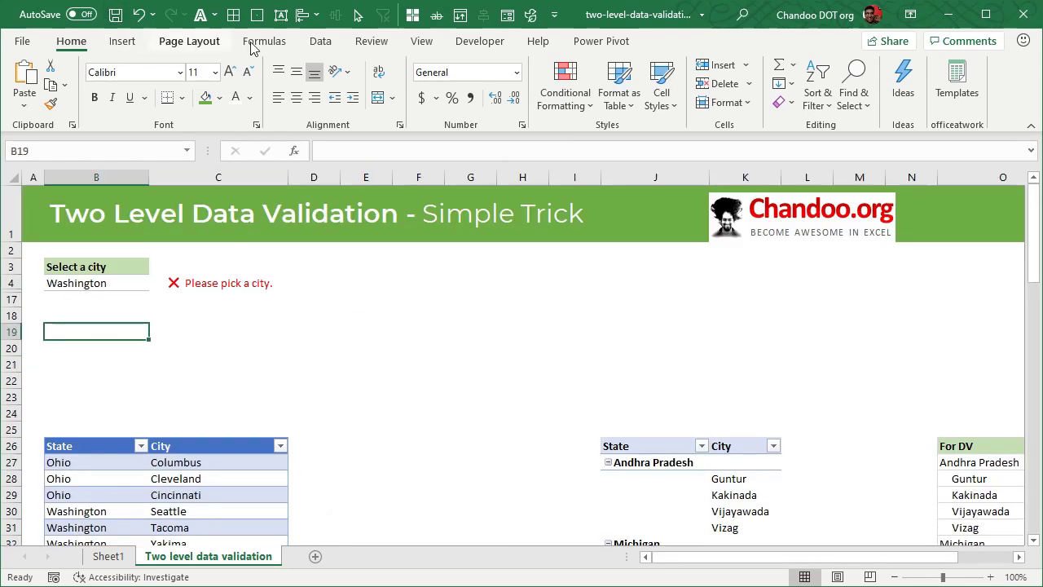
pyautogui.click(317, 41)
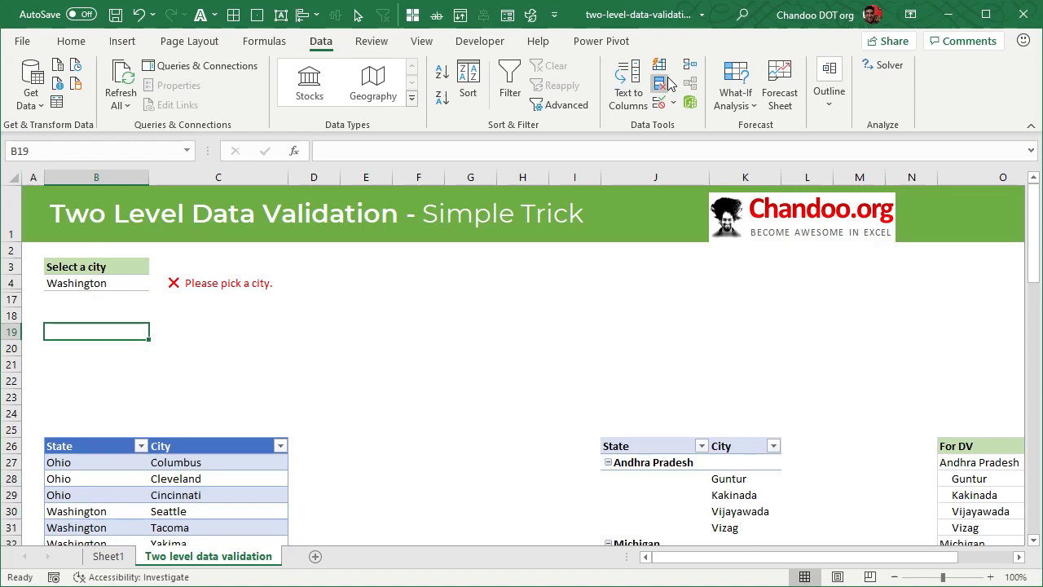
pyautogui.click(662, 111)
pyautogui.click(650, 405)
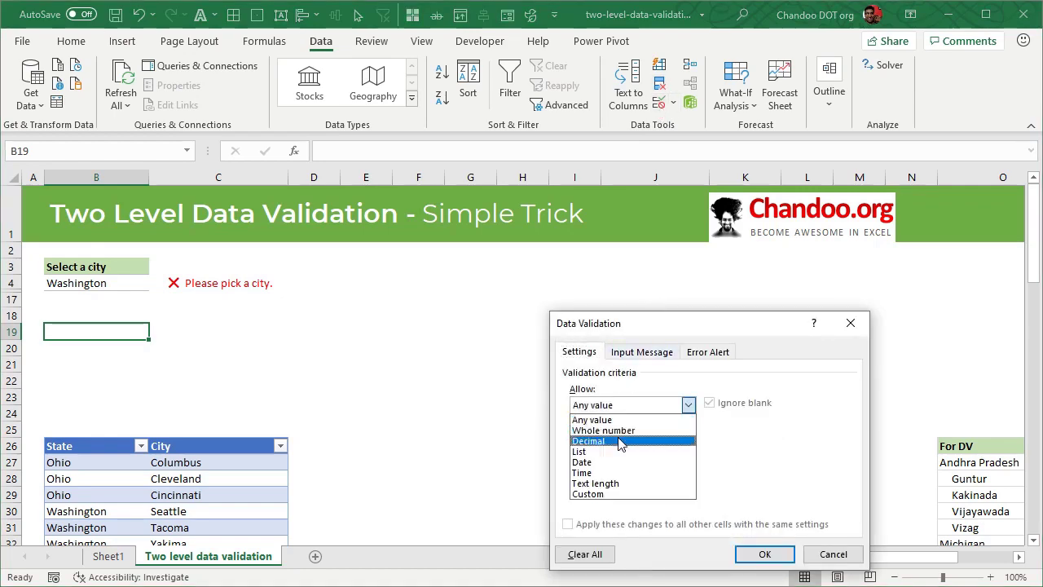
pyautogui.click(607, 453)
pyautogui.click(610, 475)
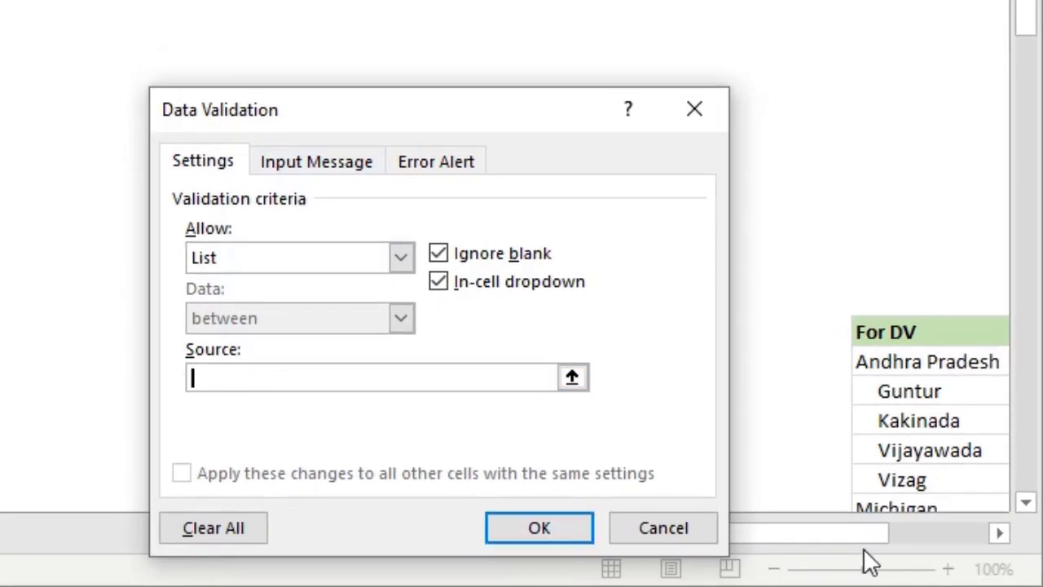
pyautogui.moveTo(869, 536); pyautogui.dragTo(952, 538)
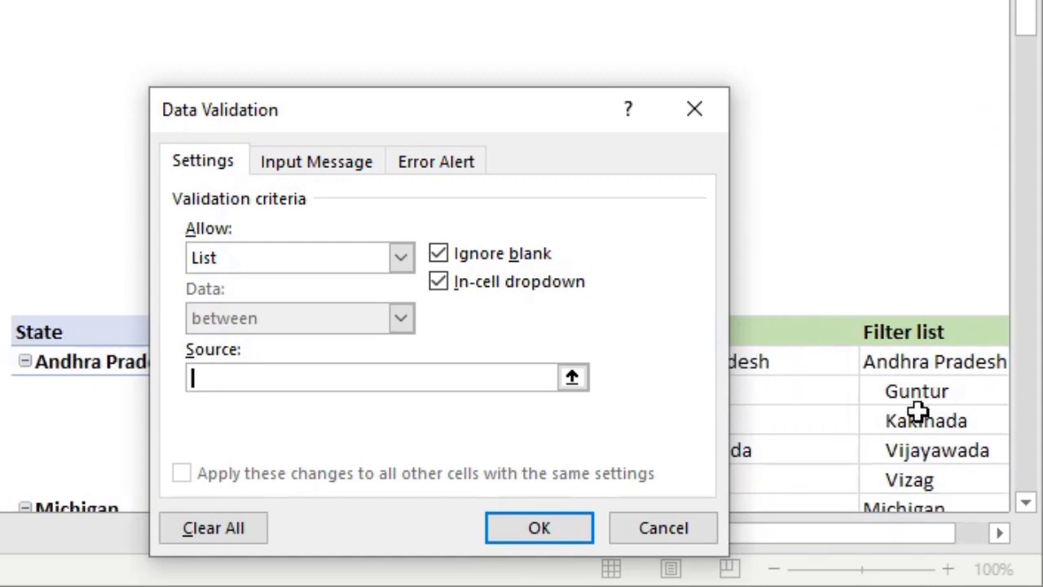
pyautogui.click(941, 363)
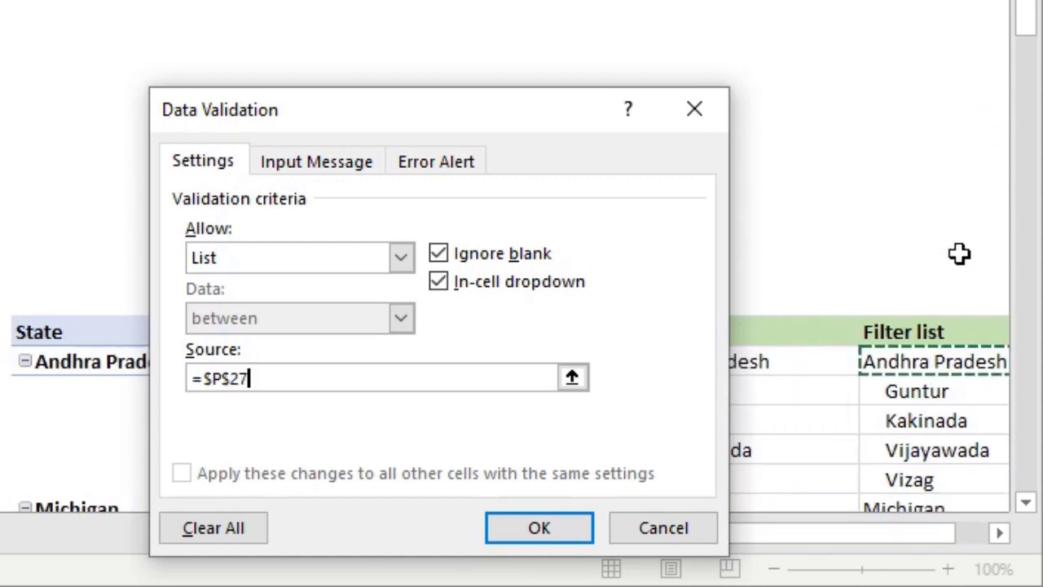
pyautogui.click(303, 380)
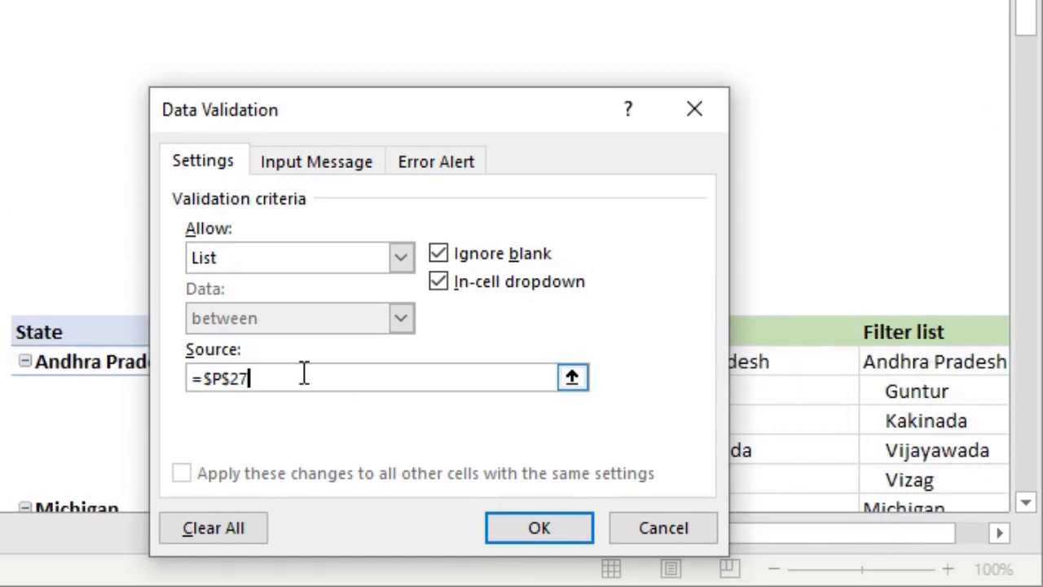
pyautogui.write('#')
pyautogui.click(530, 530)
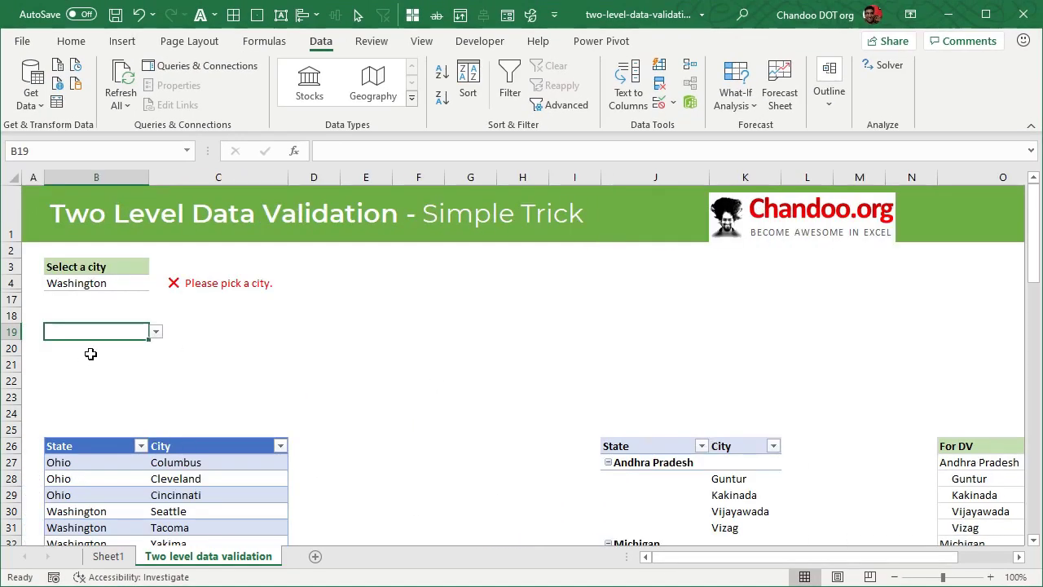
# Test B19's dropdown by picking Spokane, then Washington, and finally Tacoma.
pyautogui.click(157, 340)
pyautogui.click(152, 410)
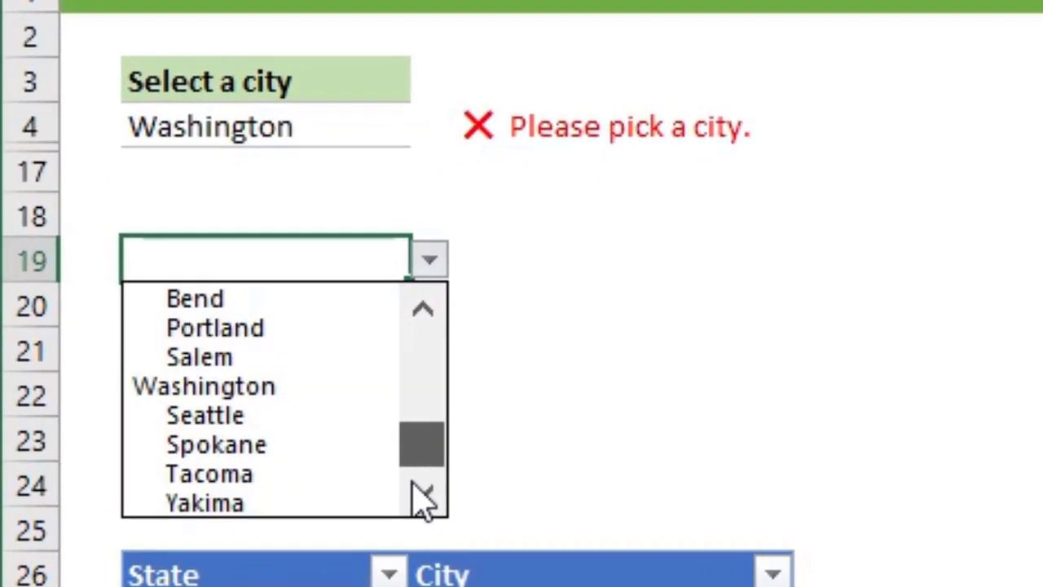
pyautogui.click(326, 444)
pyautogui.click(429, 261)
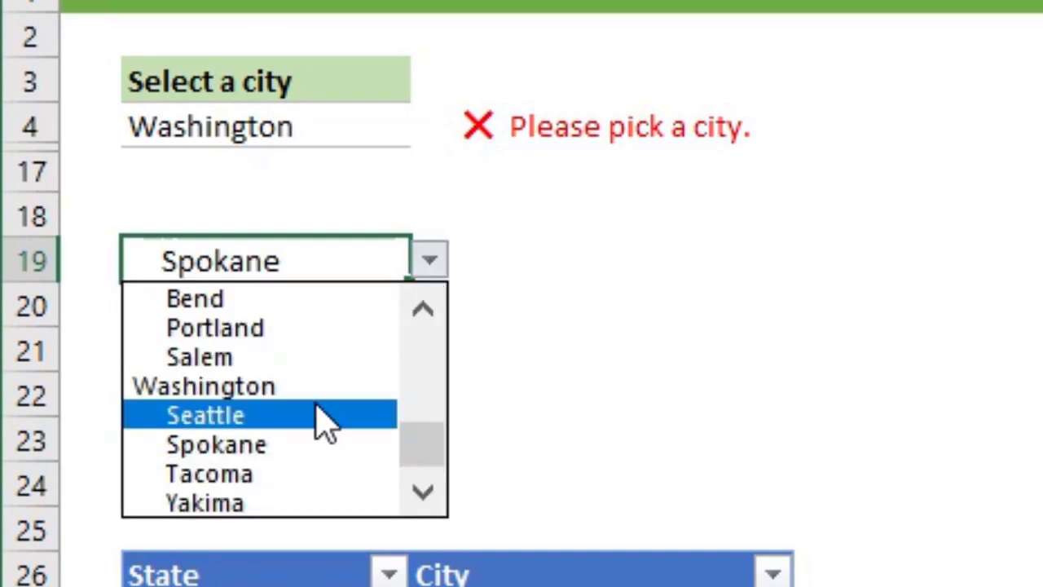
pyautogui.click(269, 386)
pyautogui.click(429, 261)
pyautogui.click(349, 474)
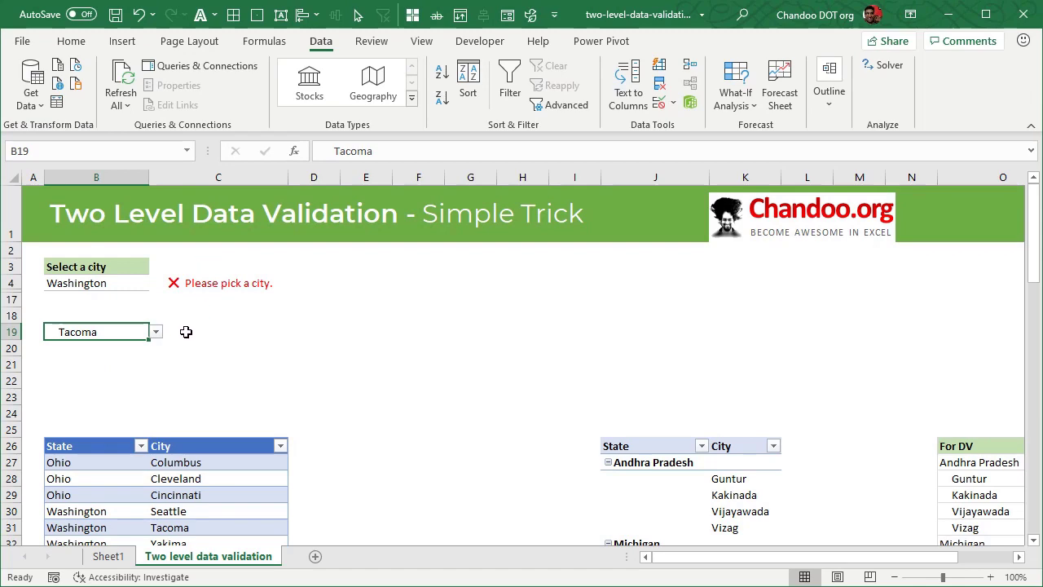
# Inspect and commit C4's formula =IF(LEFT(B4,5)=REPT(" ",5),"✓","✗ Please pick a city.").
pyautogui.click(201, 285)
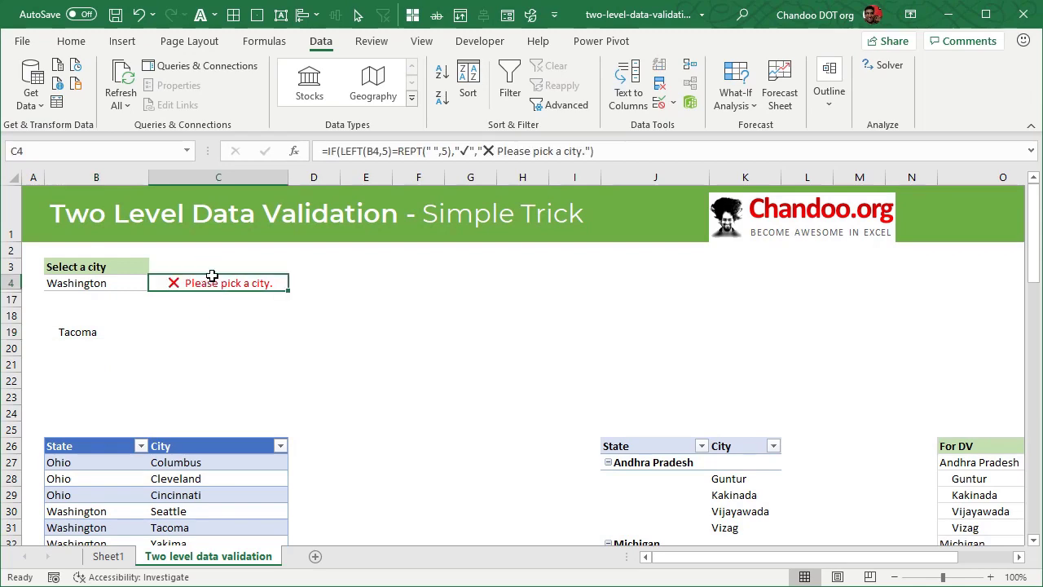
pyautogui.doubleClick(212, 277)
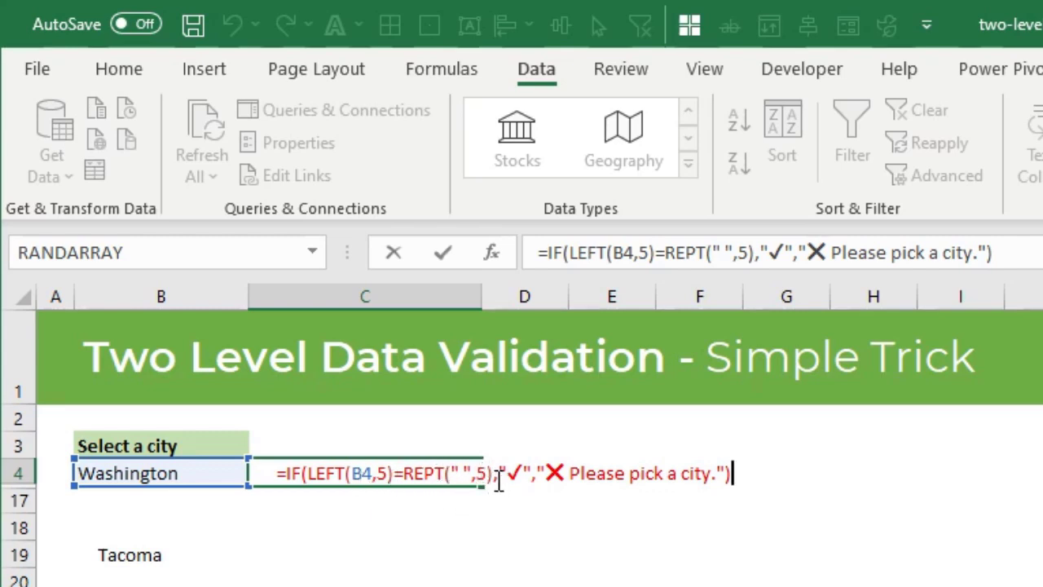
pyautogui.moveTo(506, 474); pyautogui.dragTo(567, 474)
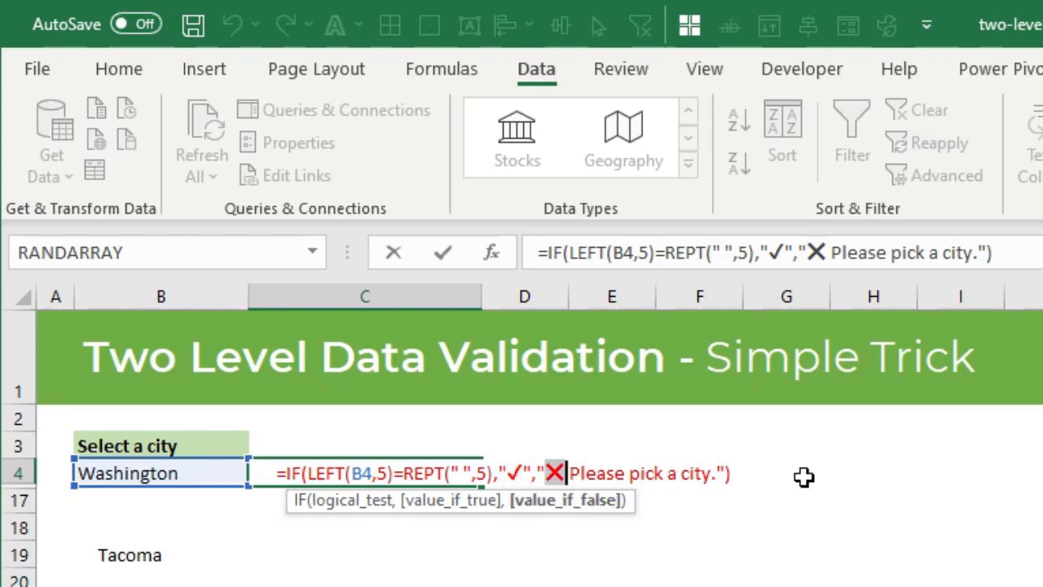
pyautogui.hotkey('ctrl', 'Return')
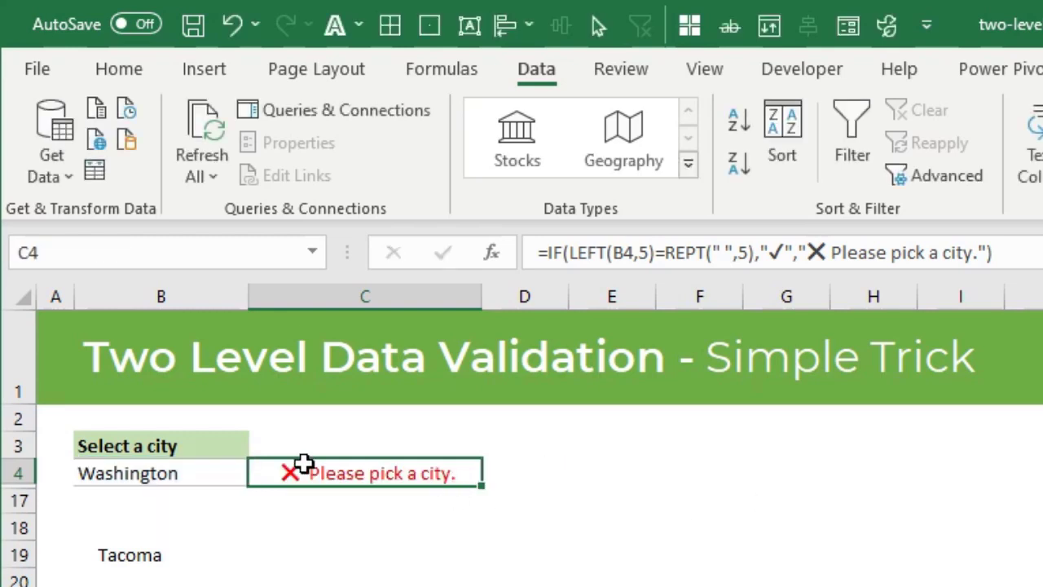
pyautogui.click(147, 74)
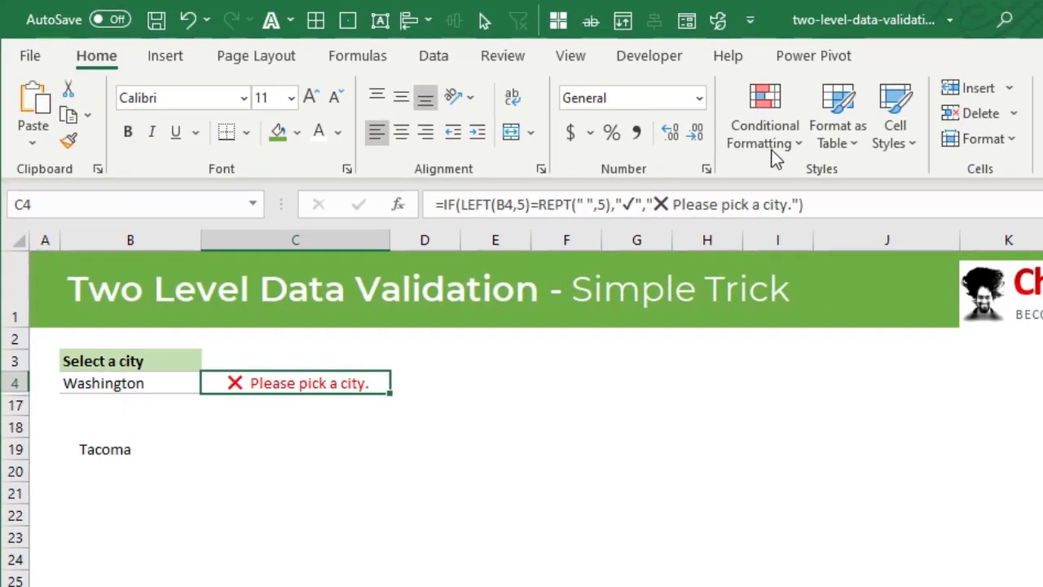
# Review the conditional formatting rules for the message cell, then close the rules list.
pyautogui.click(939, 145)
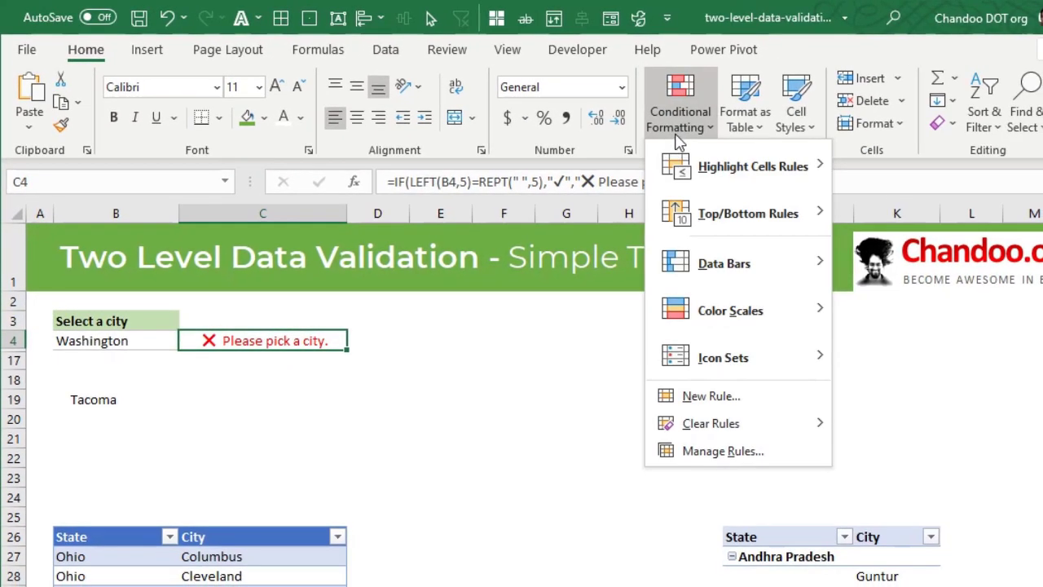
pyautogui.moveTo(988, 583)
pyautogui.click(723, 451)
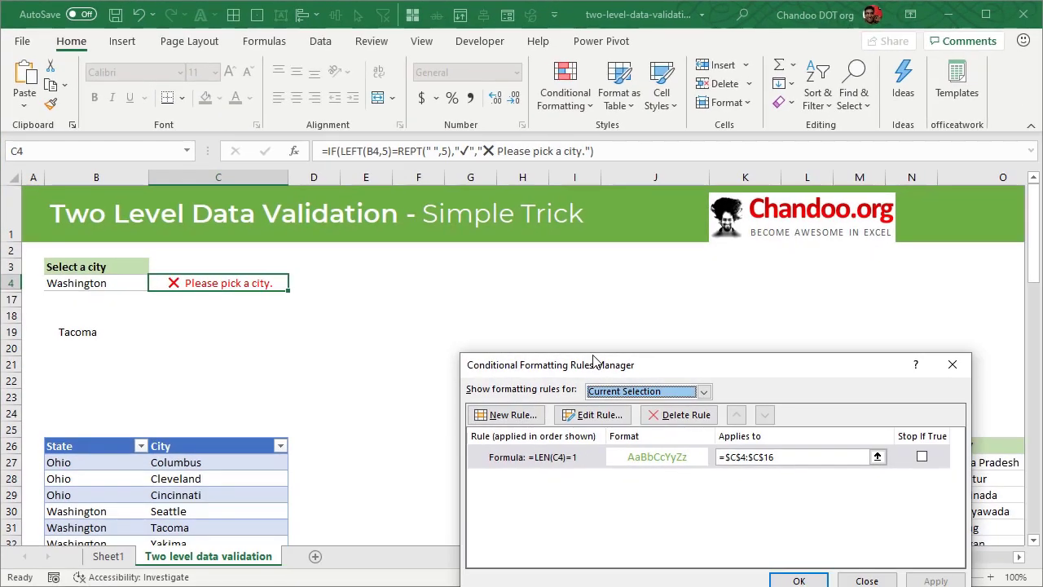
pyautogui.moveTo(593, 358); pyautogui.dragTo(470, 218)
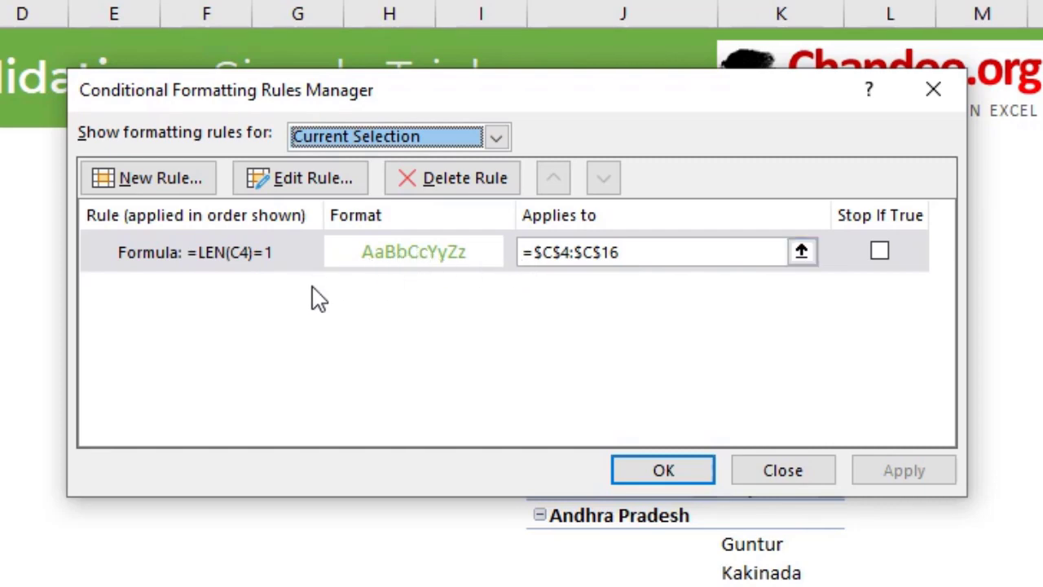
pyautogui.press('Escape')
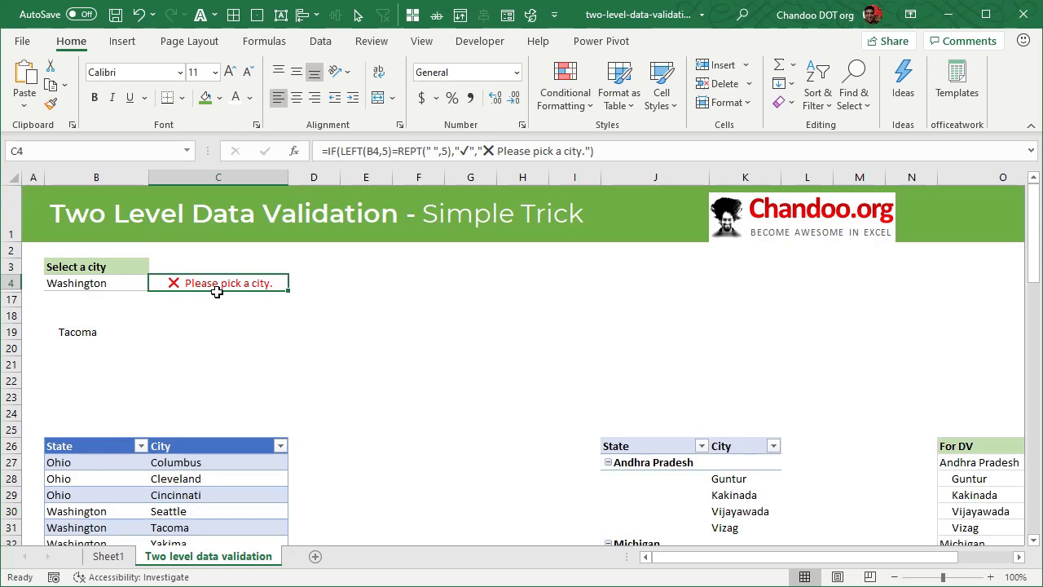
# Check the Tacoma test entry in B19 and its neighbouring cell C19.
pyautogui.click(54, 334)
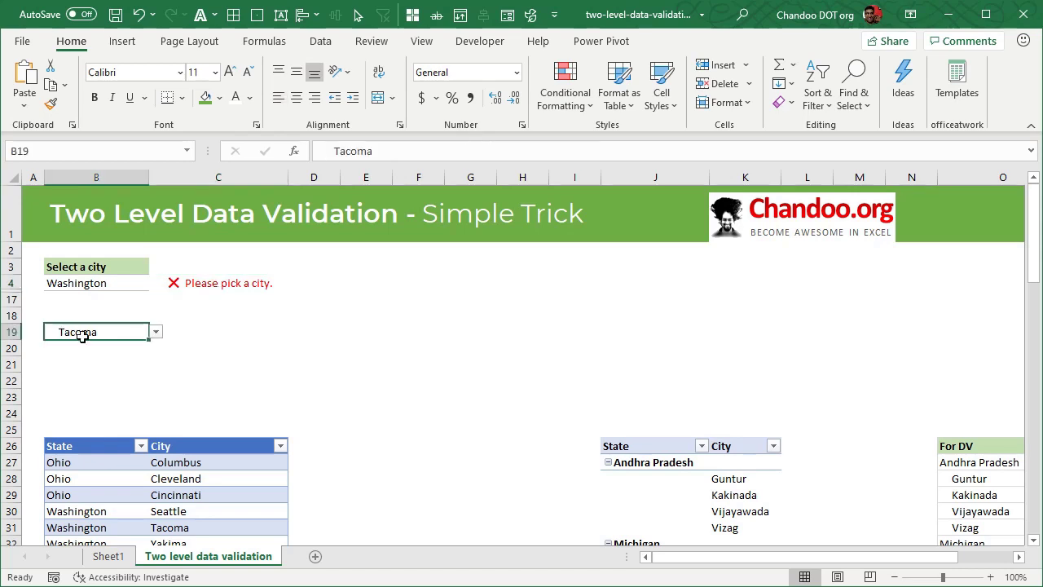
pyautogui.click(180, 336)
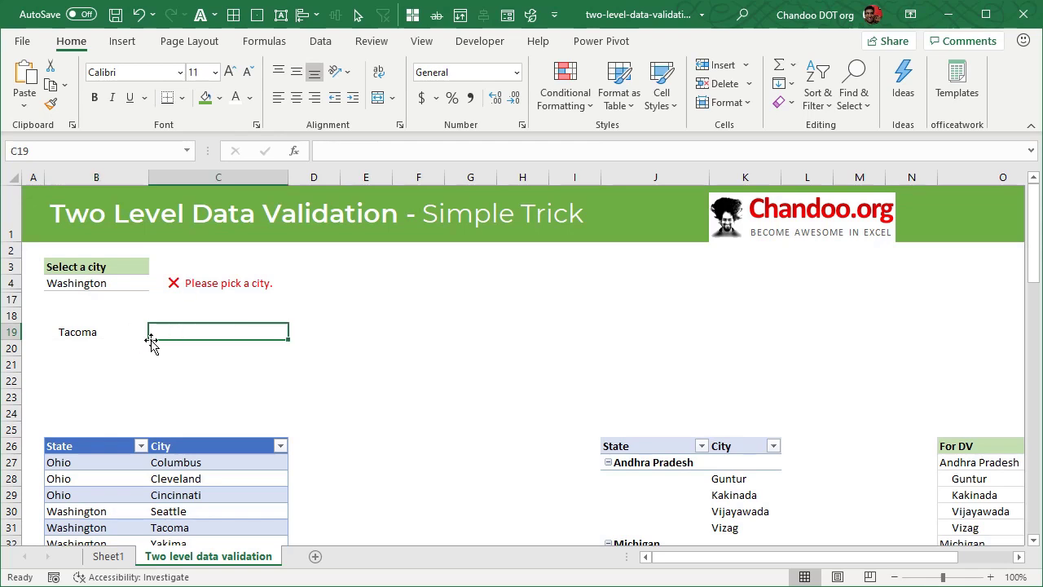
pyautogui.click(107, 335)
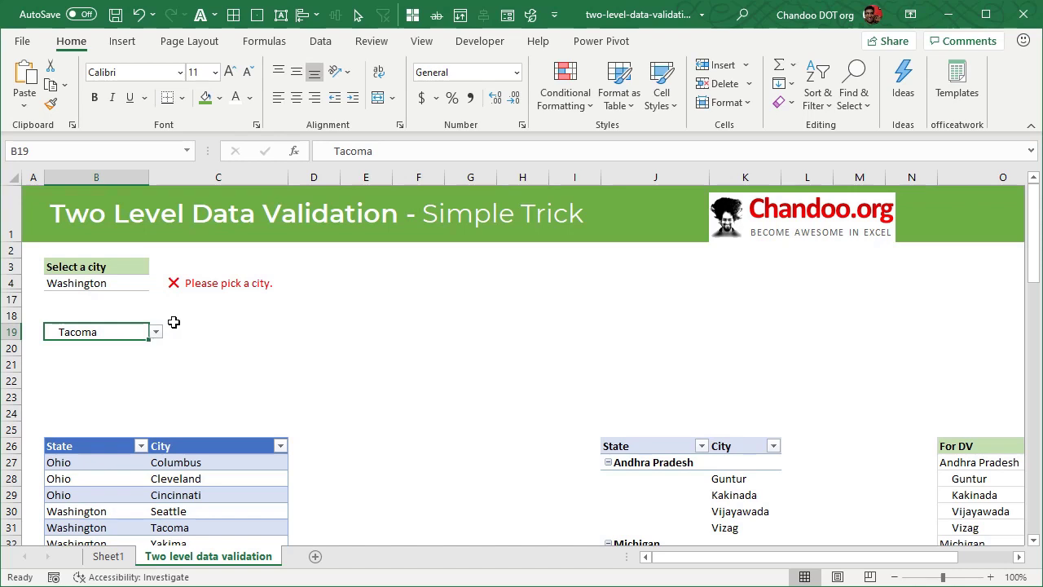
# Clear B19, then add a new table row with Ohio in B45 and Dayton in C45.
pyautogui.press('Delete')
pyautogui.scroll(-5, 201, 366)
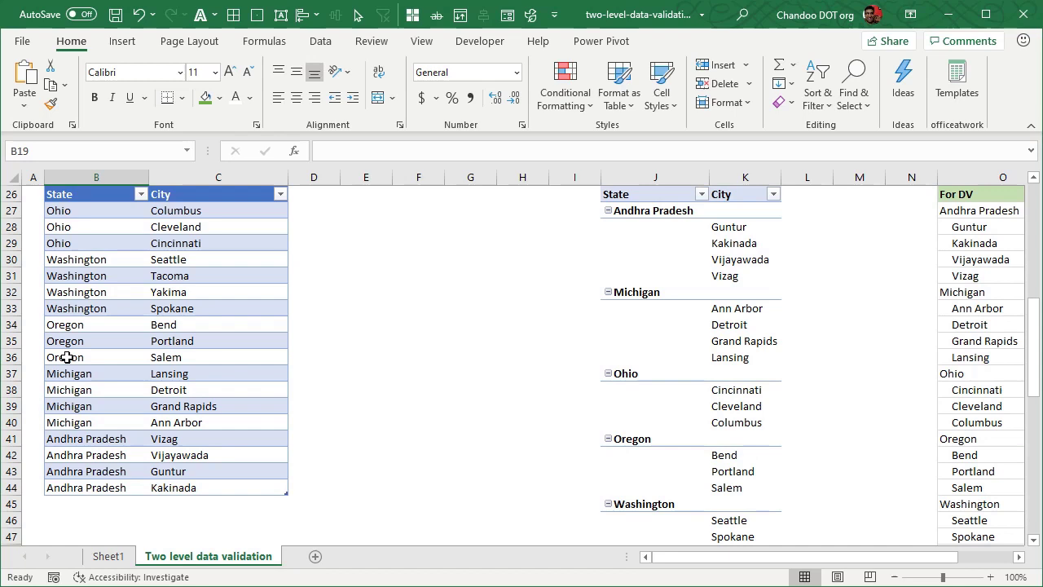
pyautogui.click(70, 506)
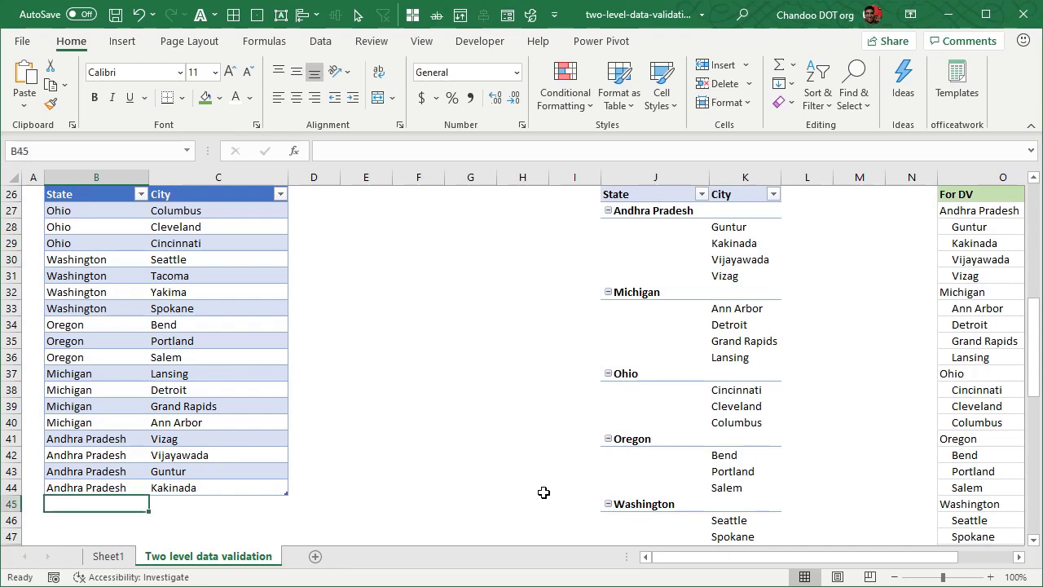
pyautogui.write('Ohio')
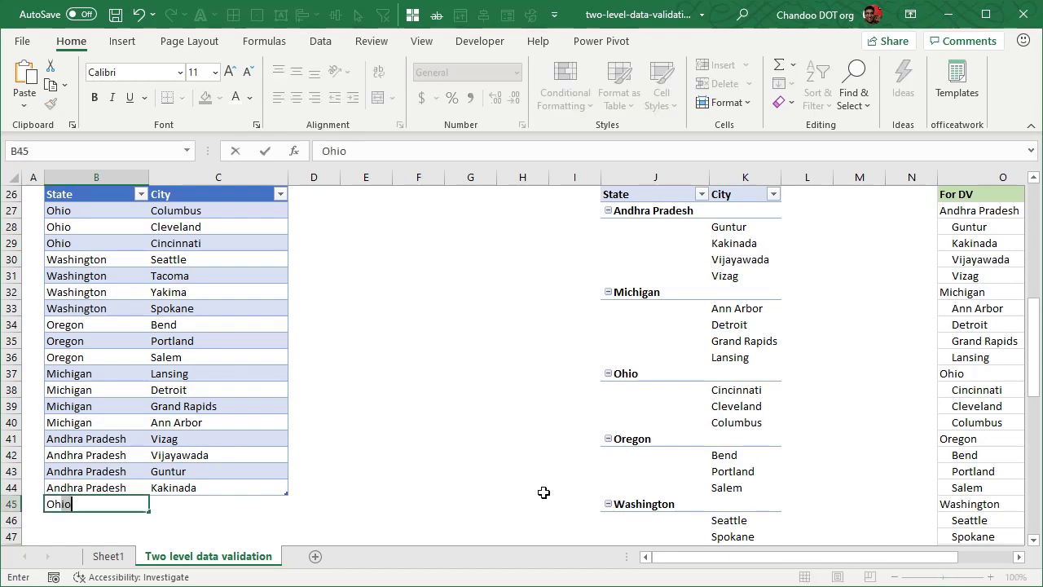
pyautogui.press('Tab')
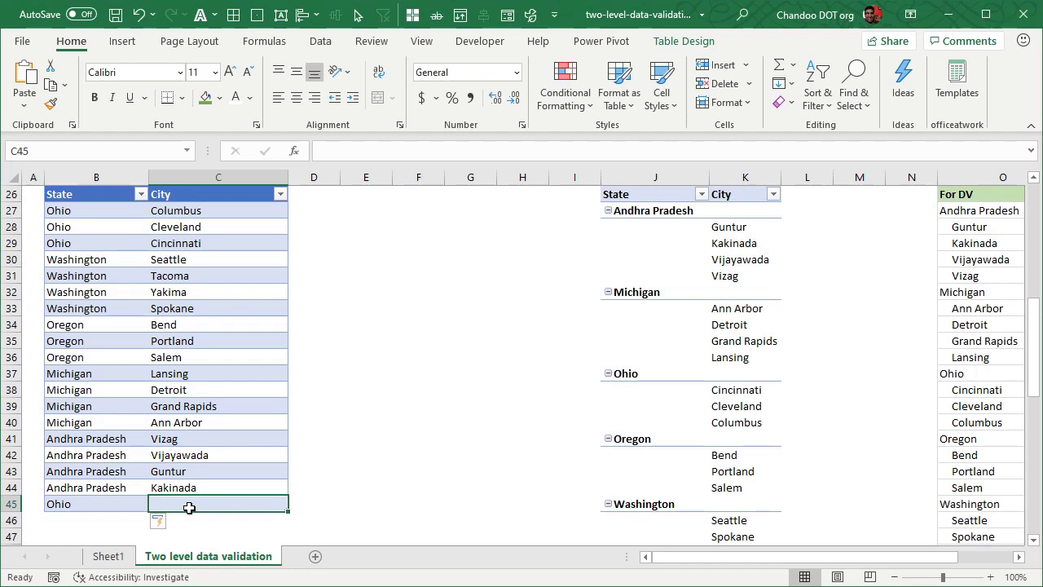
pyautogui.write('Dayton')
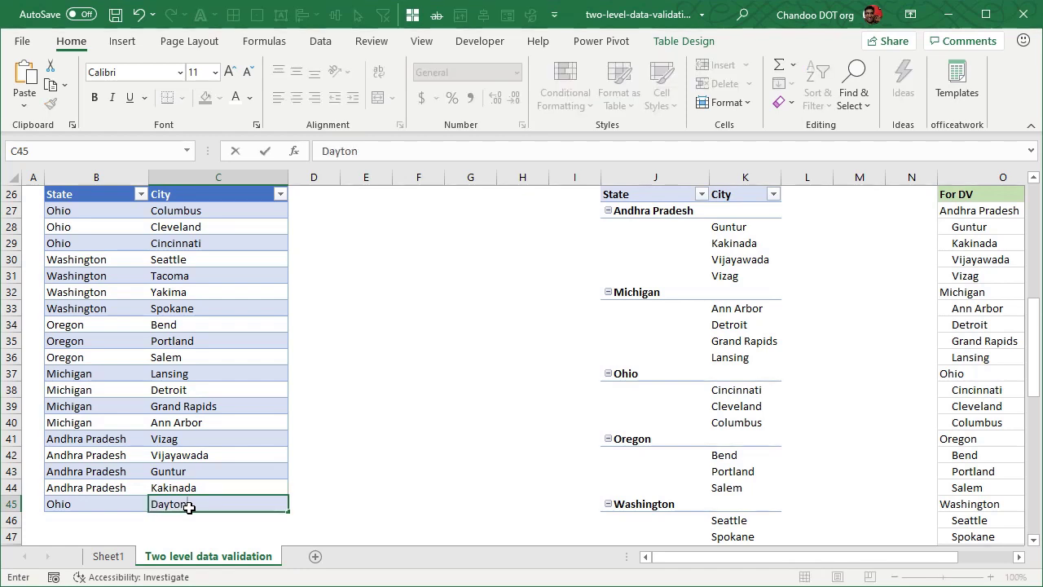
pyautogui.click(205, 486)
pyautogui.scroll(-1, 223, 477)
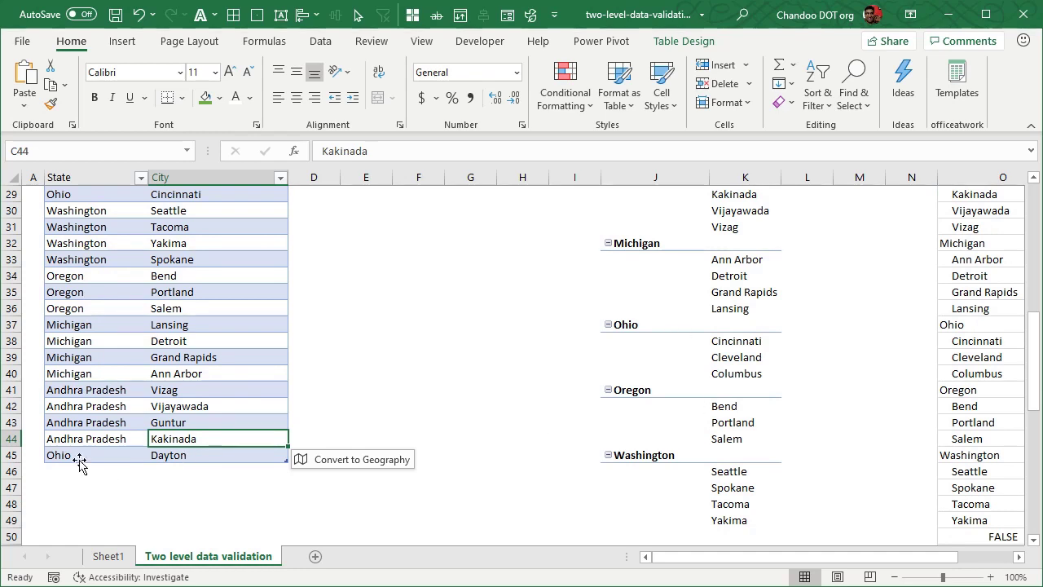
# Refresh All pivot tables so Dayton appears under Ohio, then check the FILTER helper list.
pyautogui.click(713, 338)
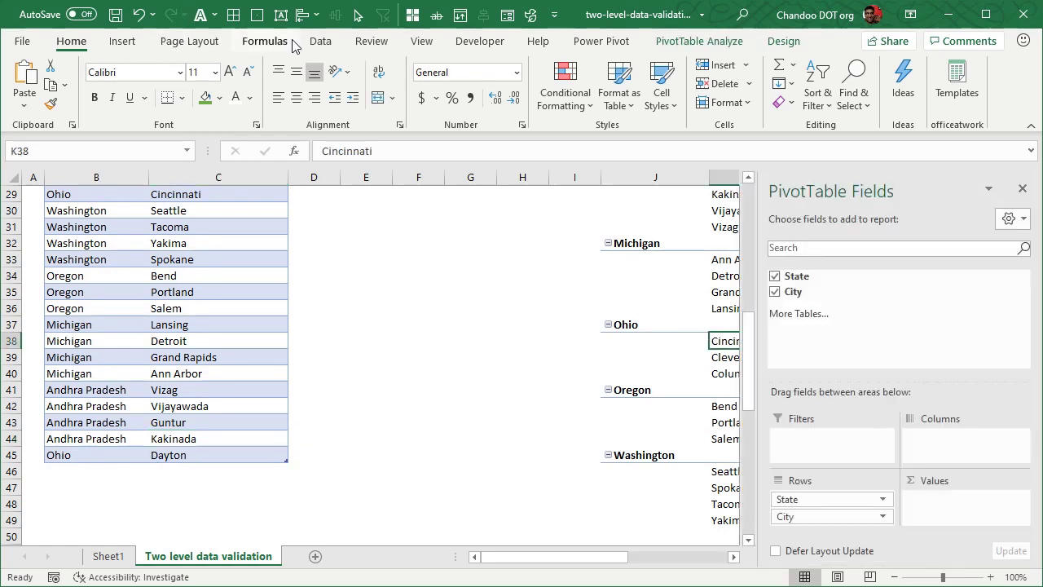
pyautogui.click(320, 41)
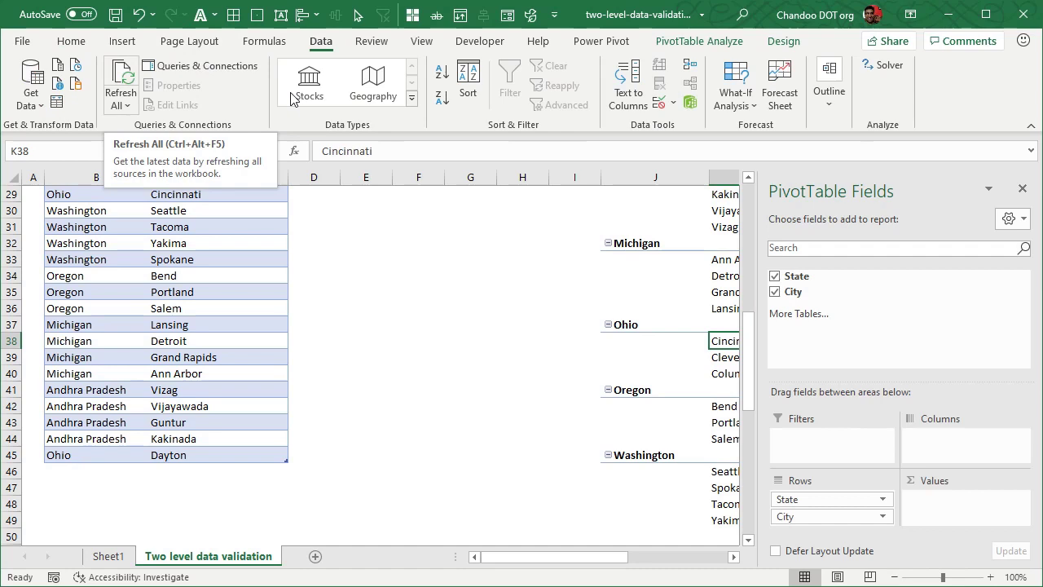
pyautogui.click(1023, 189)
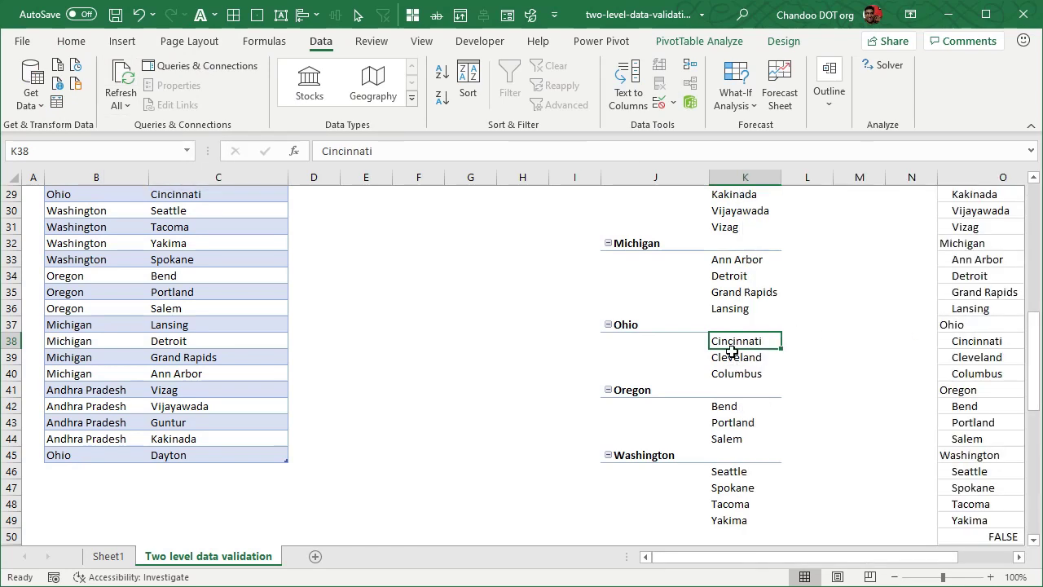
pyautogui.click(122, 78)
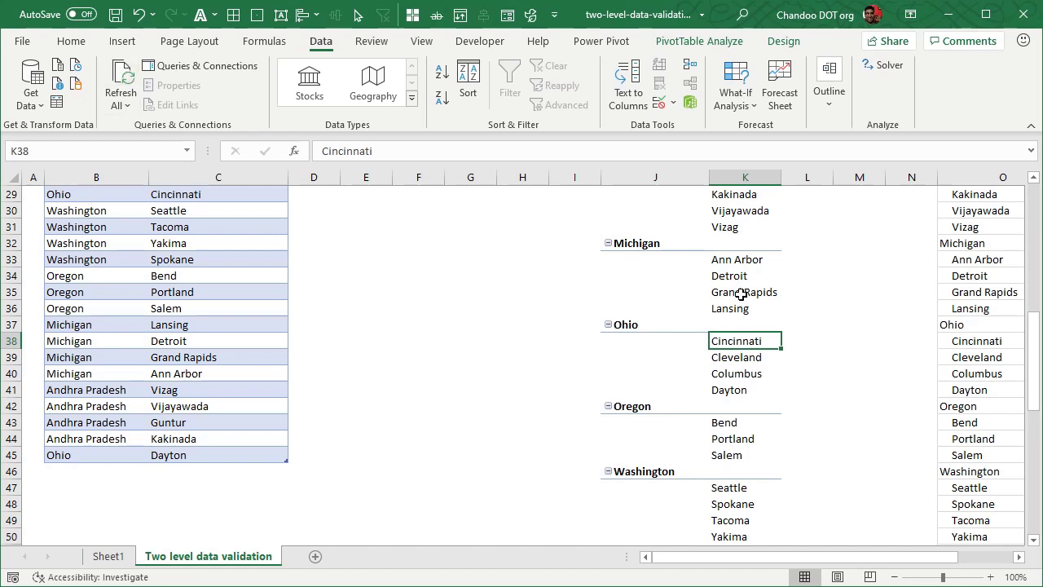
pyautogui.moveTo(901, 556); pyautogui.dragTo(956, 557)
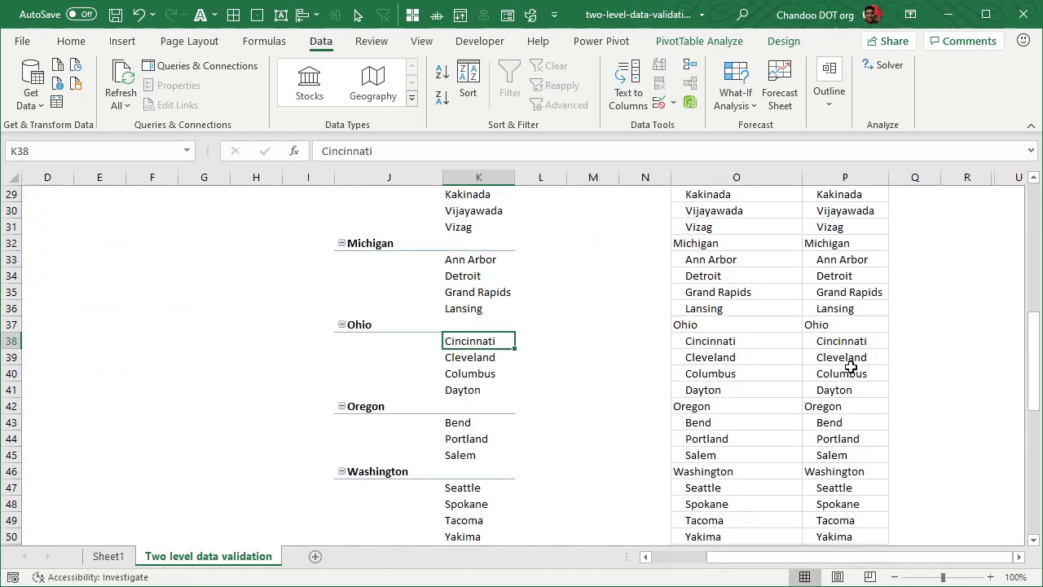
pyautogui.click(852, 393)
pyautogui.click(652, 559)
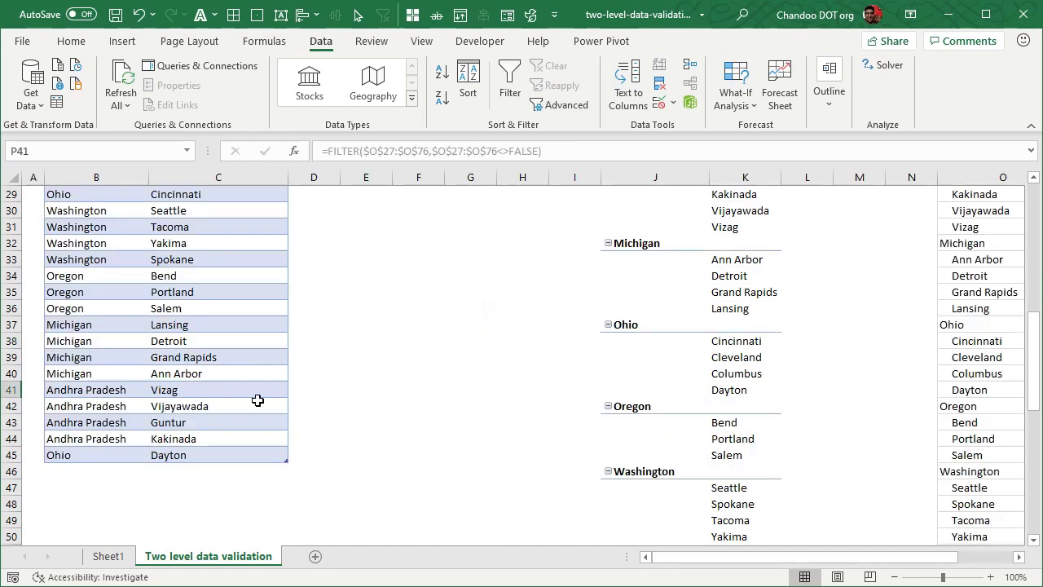
pyautogui.scroll(8, 91, 336)
# Pick Dayton under Ohio in B4's dropdown so it shows a green check mark.
pyautogui.click(112, 311)
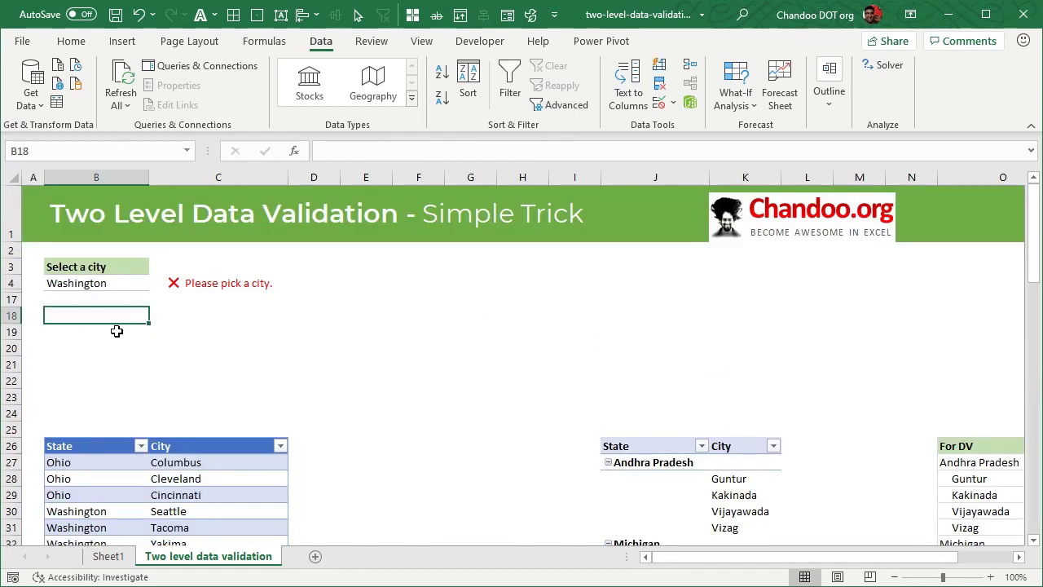
pyautogui.click(121, 352)
pyautogui.click(117, 368)
pyautogui.click(109, 380)
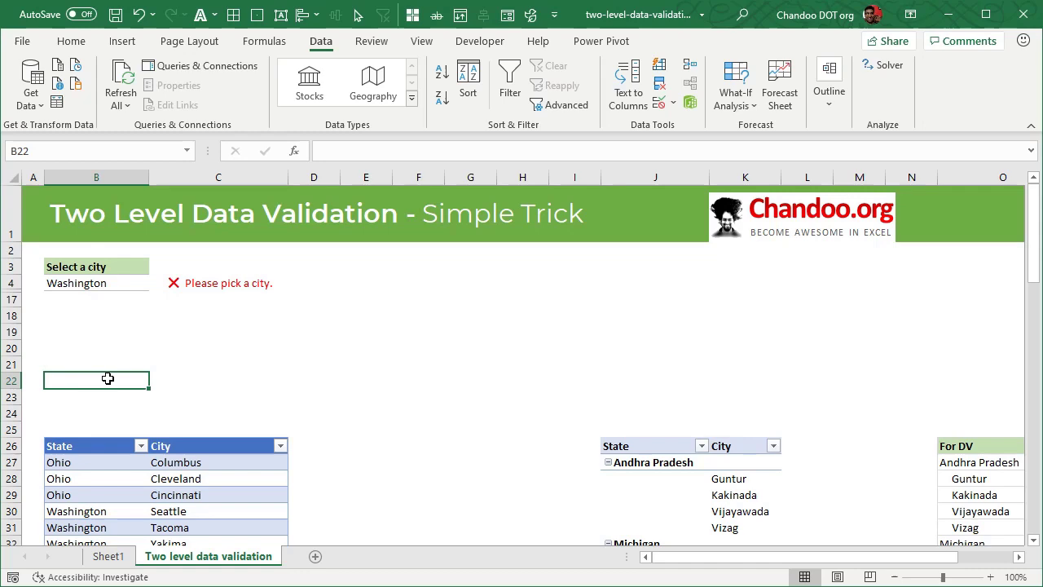
pyautogui.click(85, 339)
pyautogui.click(90, 322)
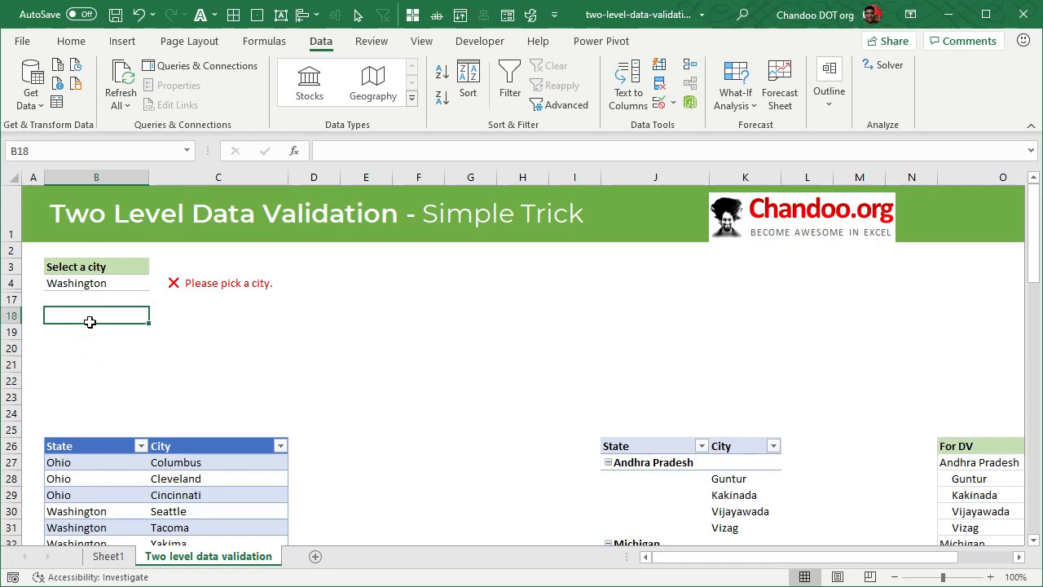
pyautogui.click(118, 290)
pyautogui.click(154, 283)
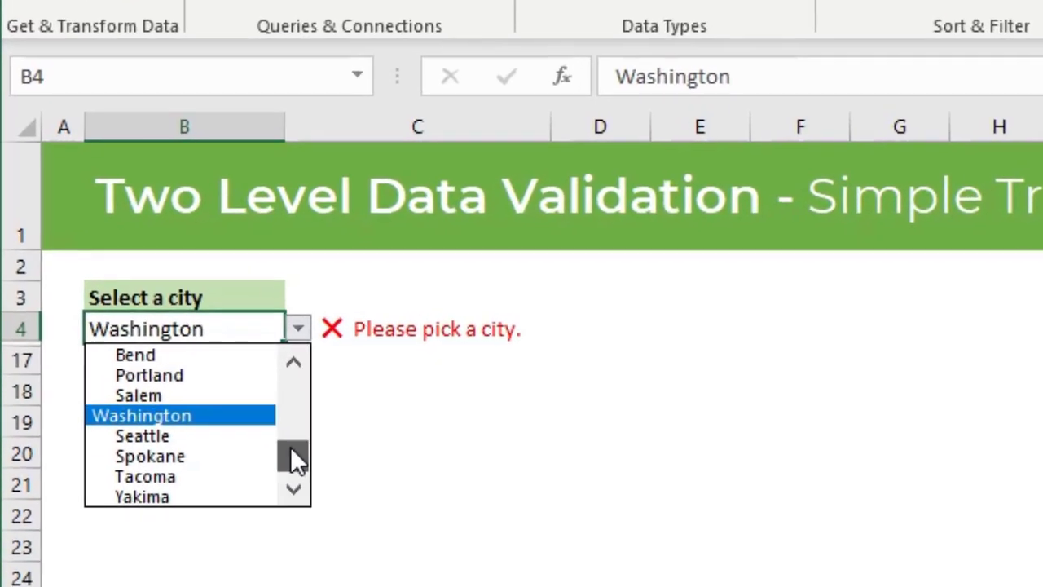
pyautogui.moveTo(294, 460); pyautogui.dragTo(296, 443)
pyautogui.press('Escape')
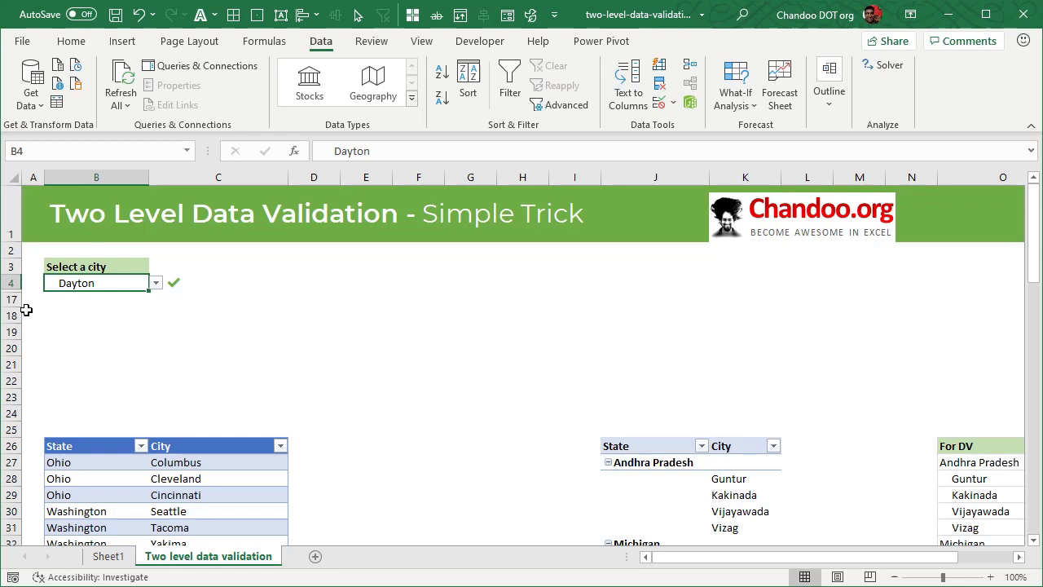
# Unhide rows 5–16 and check the picks Dayton in B4 and Kakinada in B5.
pyautogui.moveTo(11, 299); pyautogui.dragTo(12, 283)
pyautogui.rightClick(13, 283)
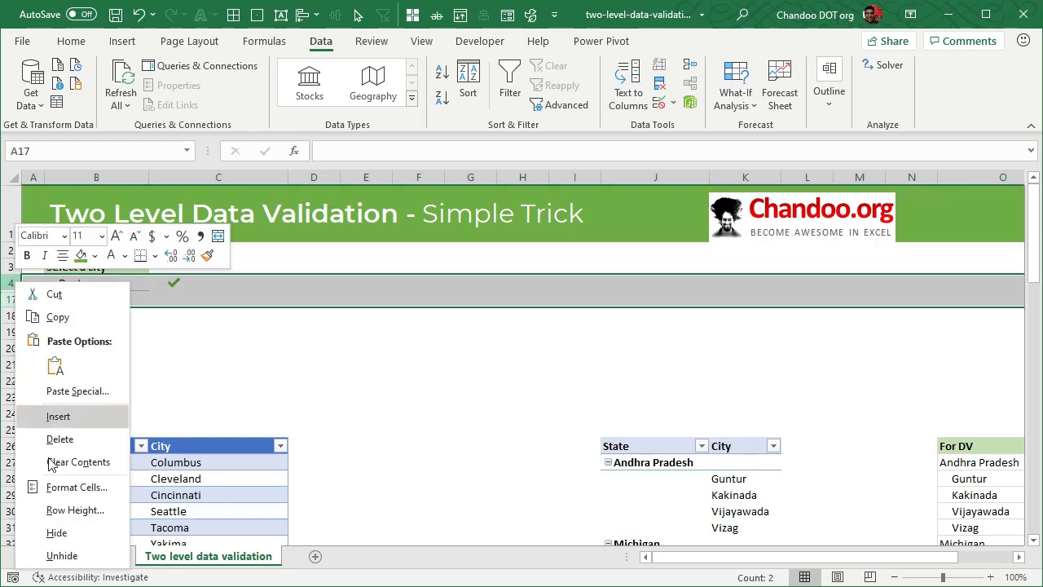
pyautogui.click(65, 554)
pyautogui.click(438, 332)
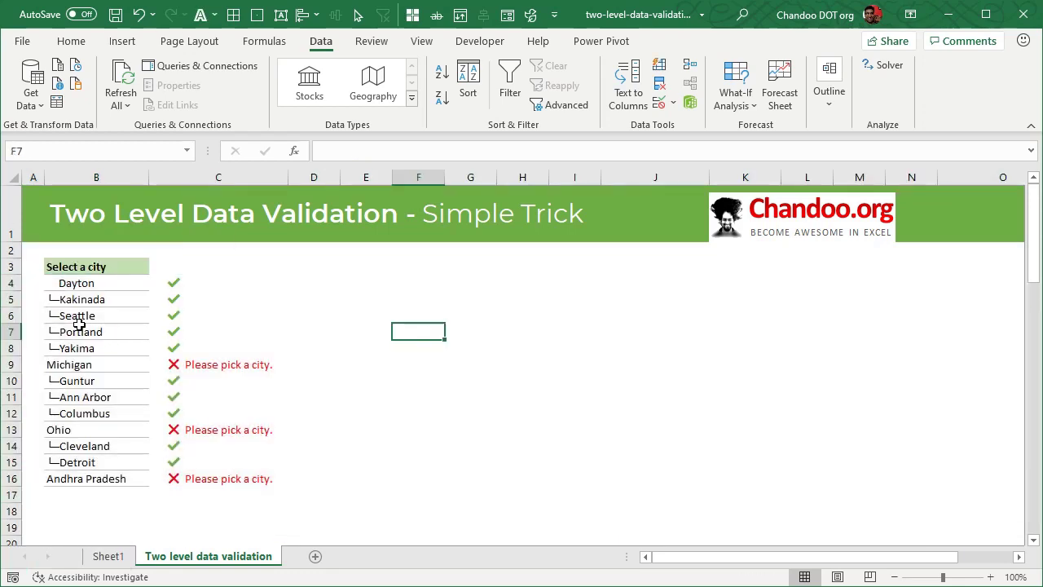
pyautogui.click(109, 286)
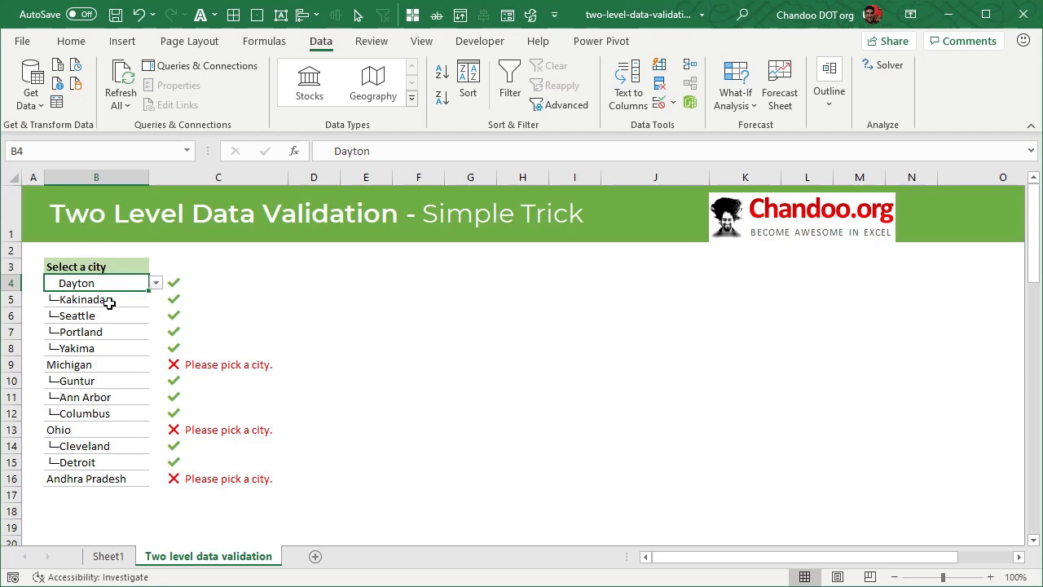
pyautogui.click(109, 302)
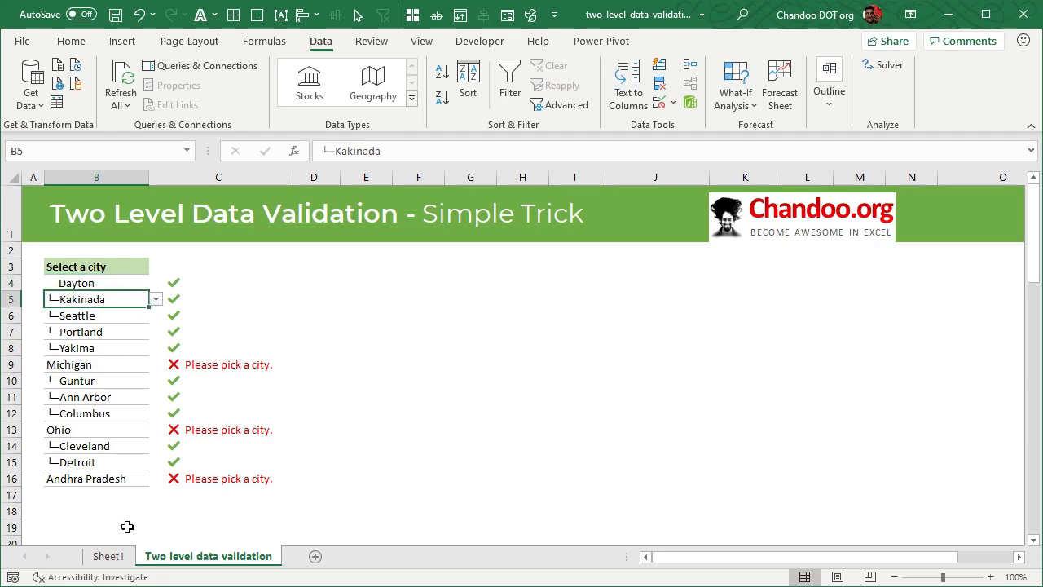
# Review columns R–U, where 'For DV 2' and 'Filter list 2' prefix cities with └.
pyautogui.moveTo(748, 567); pyautogui.dragTo(869, 526)
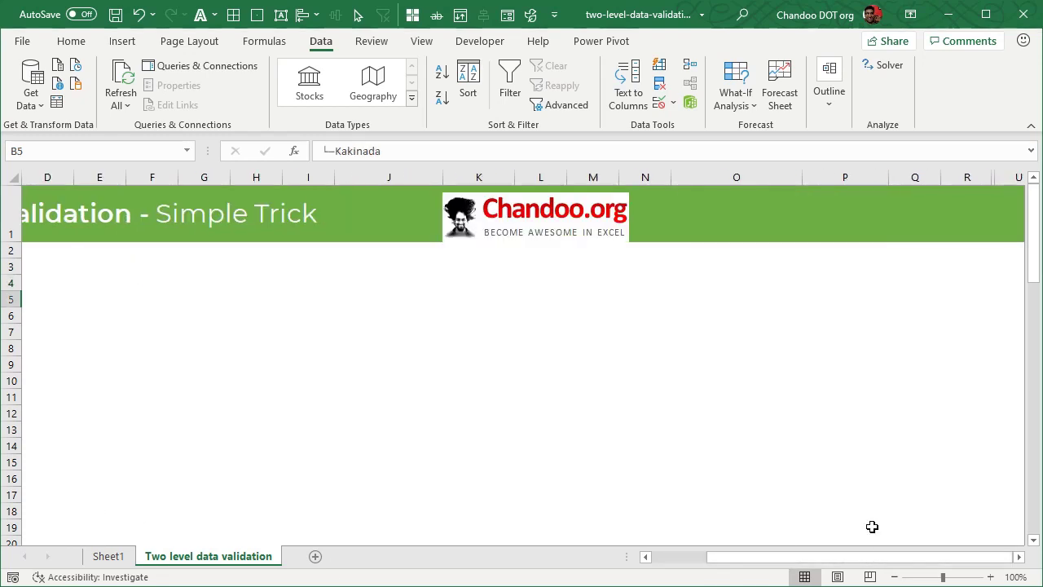
pyautogui.moveTo(982, 177); pyautogui.dragTo(1001, 177)
pyautogui.rightClick(1001, 177)
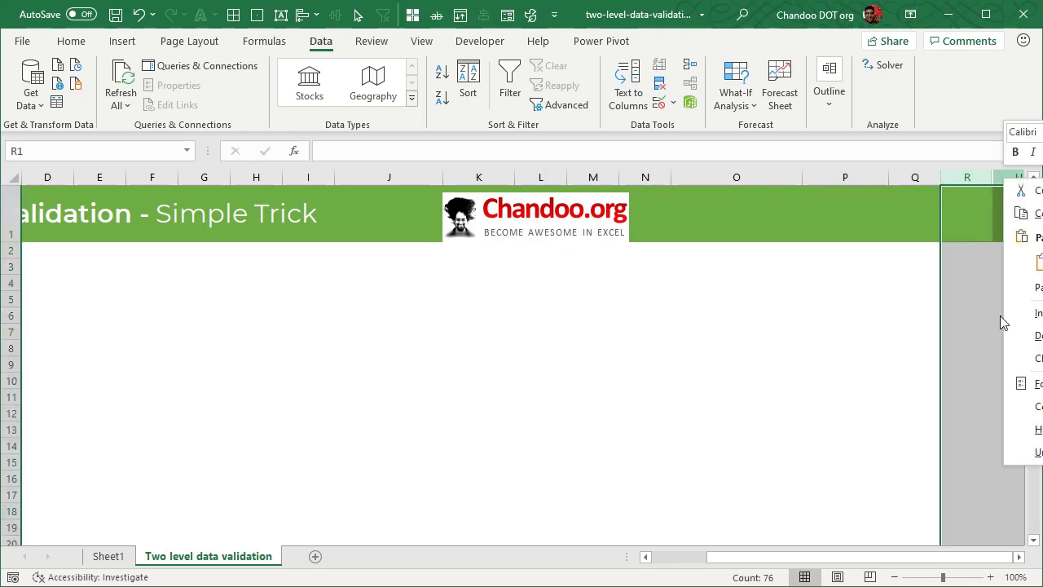
pyautogui.press('Escape')
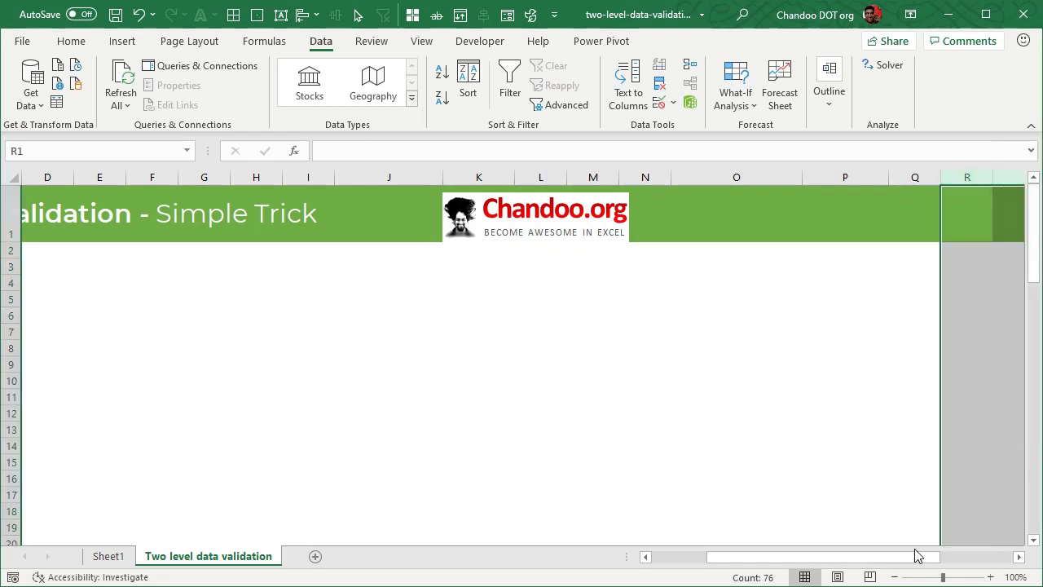
pyautogui.moveTo(919, 560); pyautogui.dragTo(1001, 549)
pyautogui.scroll(-1, 809, 330)
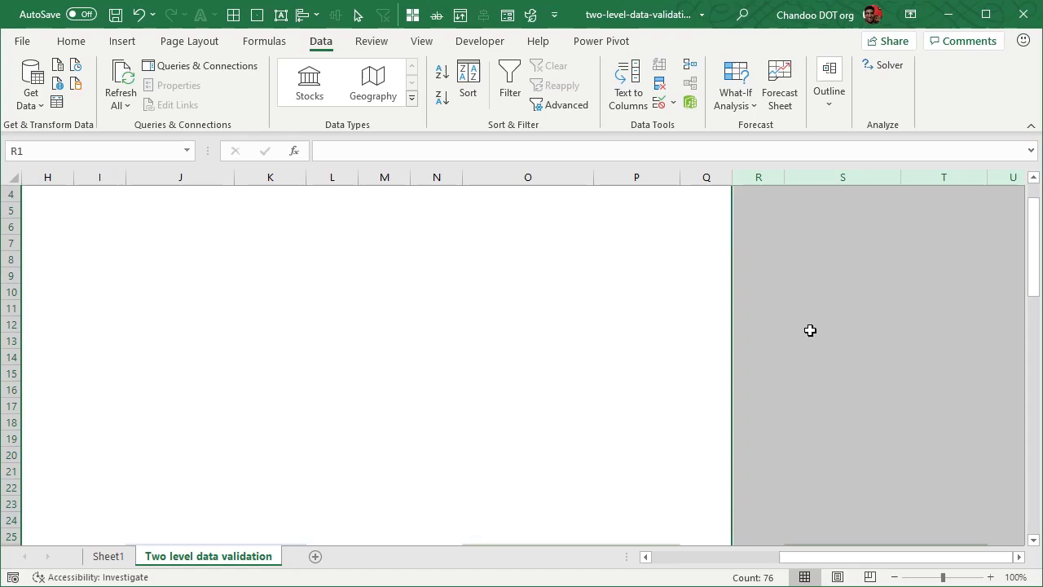
pyautogui.scroll(-7, 810, 330)
pyautogui.scroll(2, 824, 295)
# Inspect the Andhra Pradesh formula in S27 and the Guntur formula in S28 without changing them.
pyautogui.click(842, 280)
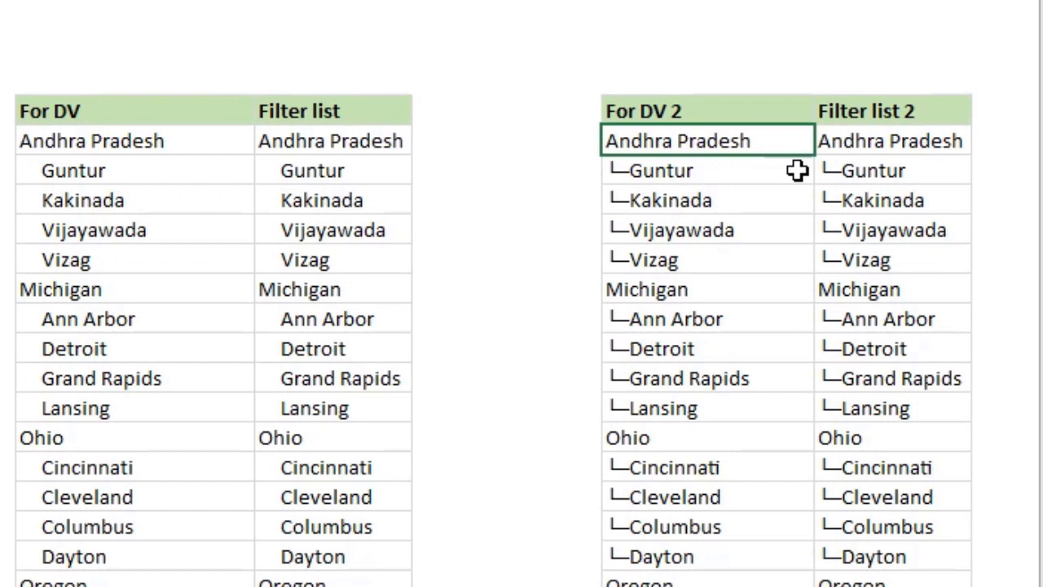
pyautogui.press('F2')
pyautogui.click(862, 140)
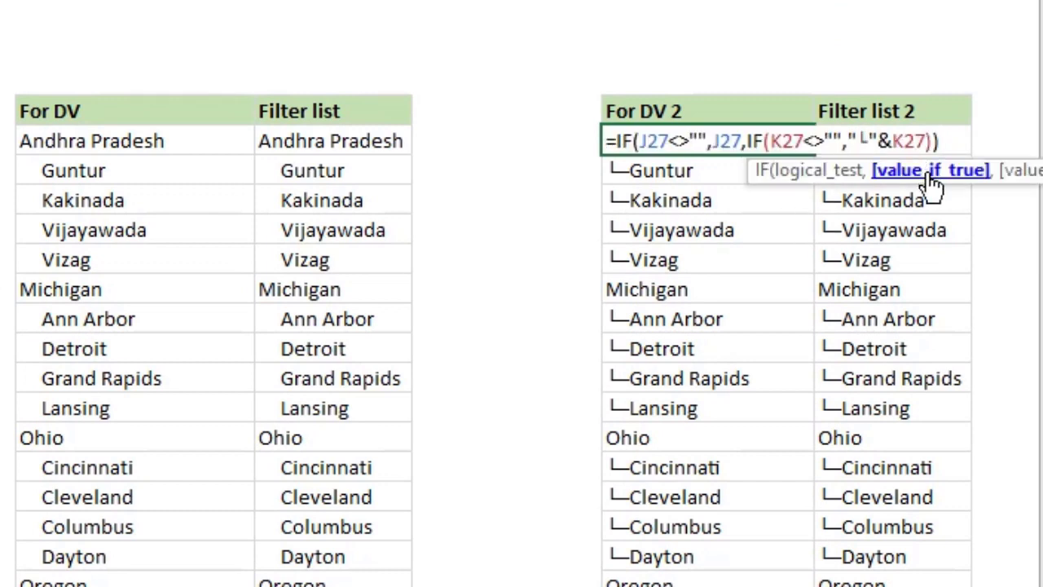
pyautogui.press('Escape')
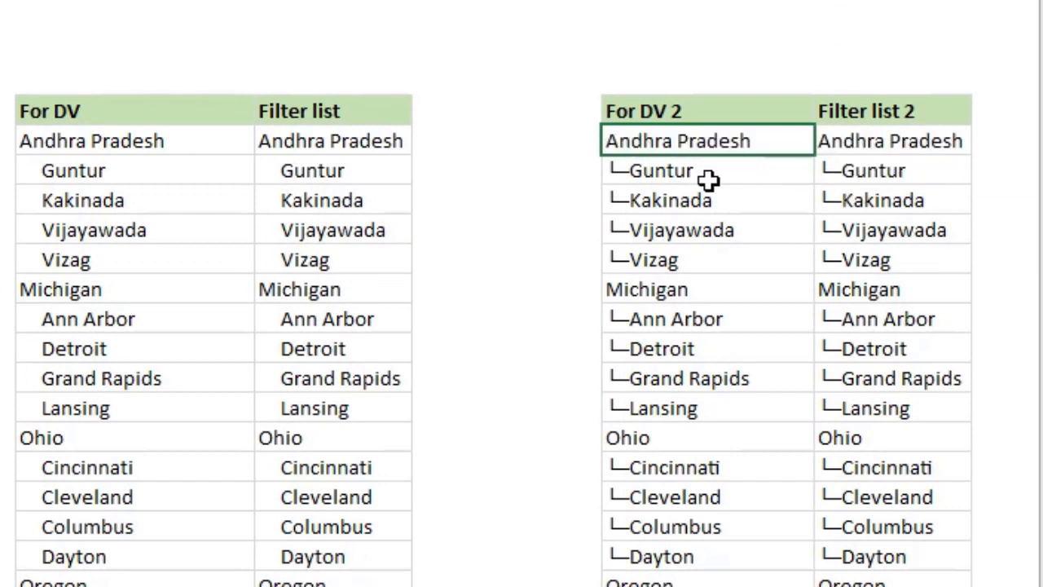
pyautogui.click(707, 178)
pyautogui.press('F2')
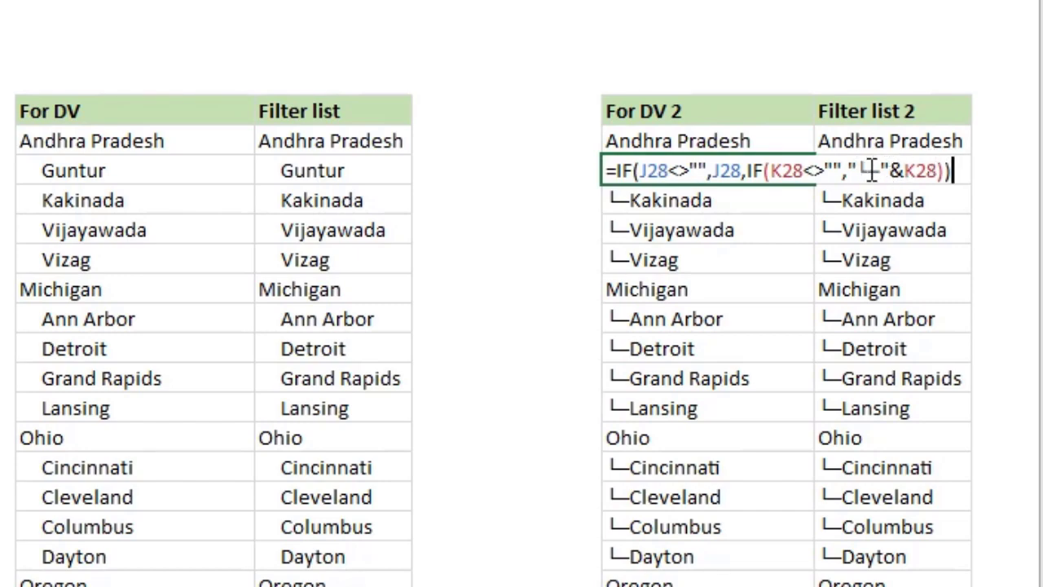
pyautogui.press('Escape')
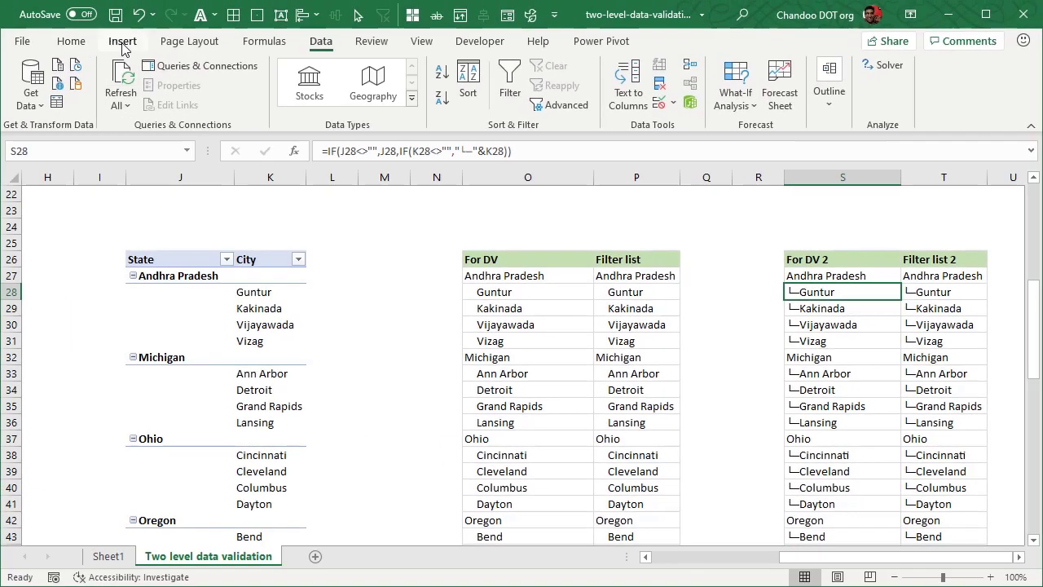
# Add the └─ box-drawing prefix to the Guntur formula and fill it up to S27.
pyautogui.click(122, 41)
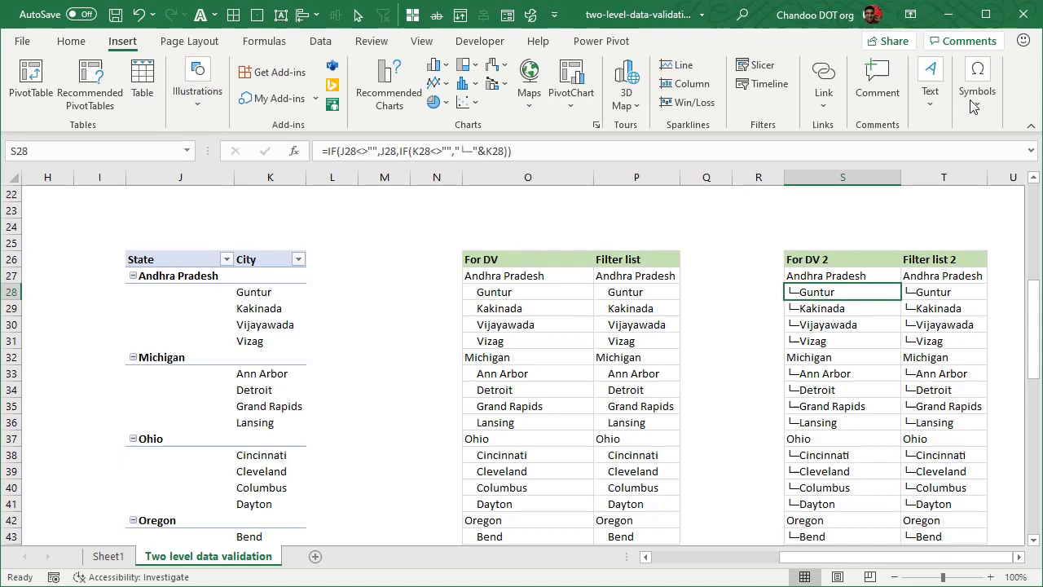
pyautogui.click(977, 88)
pyautogui.click(1015, 167)
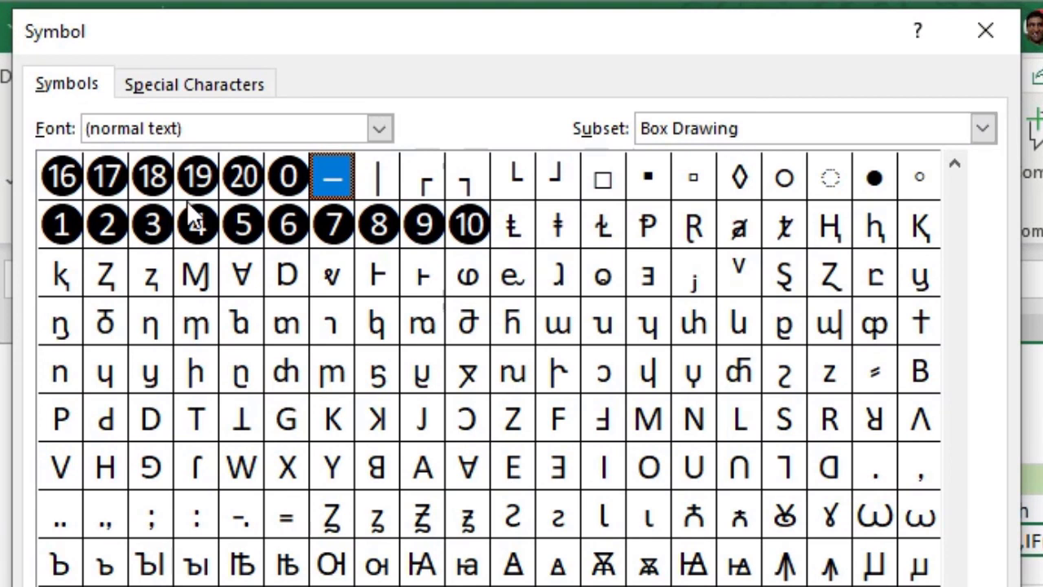
pyautogui.click(514, 183)
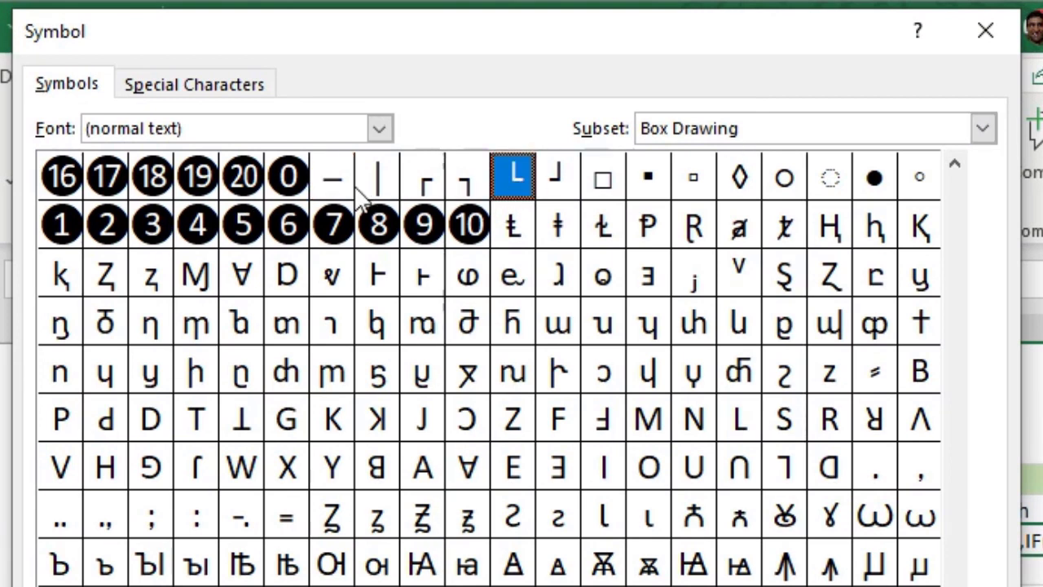
pyautogui.doubleClick(326, 177)
pyautogui.press('Escape')
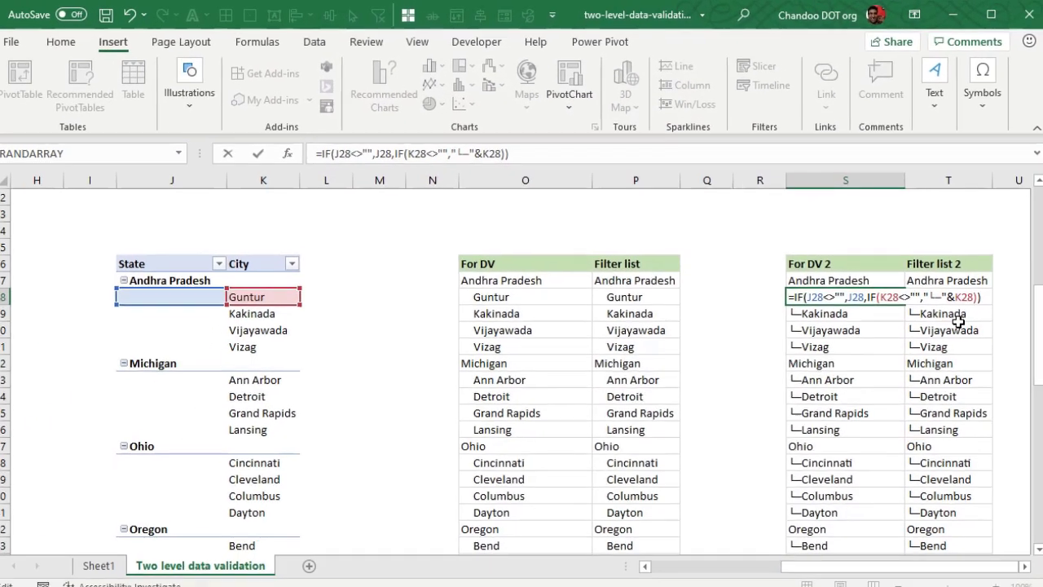
pyautogui.hotkey('ctrl', 'Return')
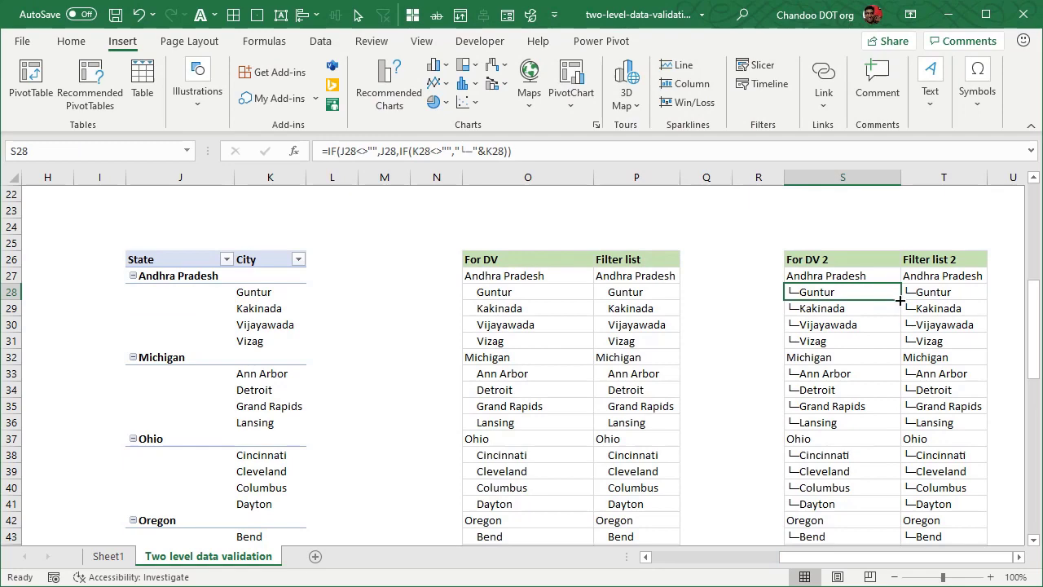
pyautogui.moveTo(900, 300)
pyautogui.mouseDown()
pyautogui.moveTo(896, 277)
pyautogui.moveTo(901, 285)
pyautogui.mouseUp()
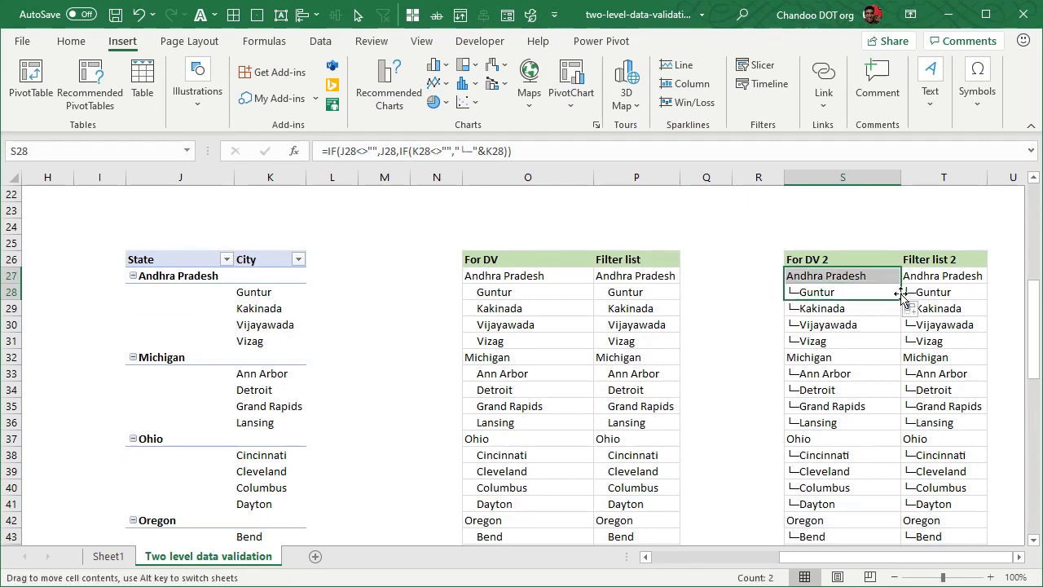
# Replace Kakinada with Spokane in B5's city dropdown.
pyautogui.click(880, 304)
pyautogui.scroll(-5, 880, 465)
pyautogui.click(713, 565)
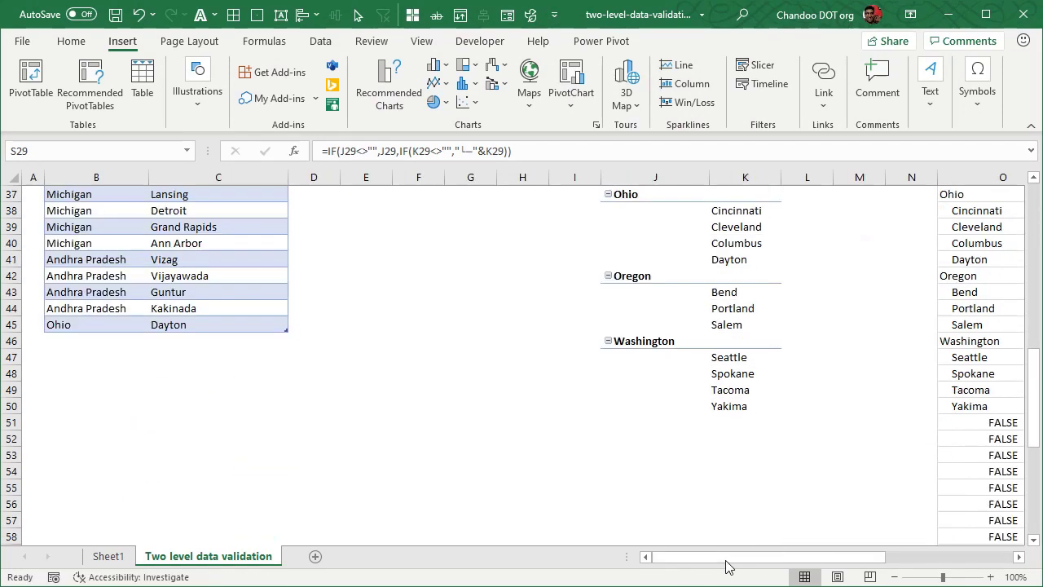
pyautogui.scroll(1, 171, 345)
pyautogui.scroll(11, 171, 345)
pyautogui.click(134, 300)
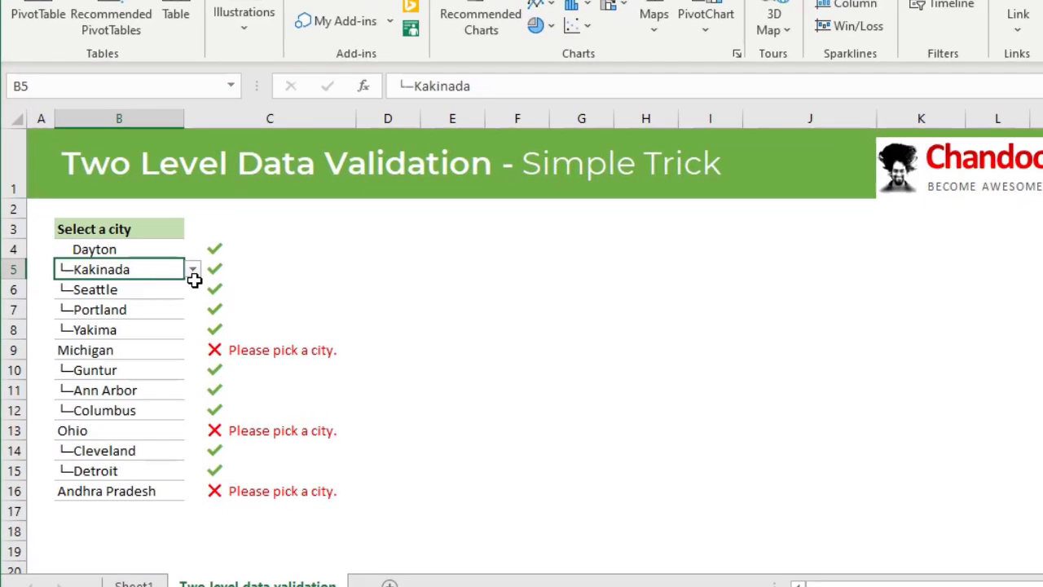
pyautogui.click(157, 300)
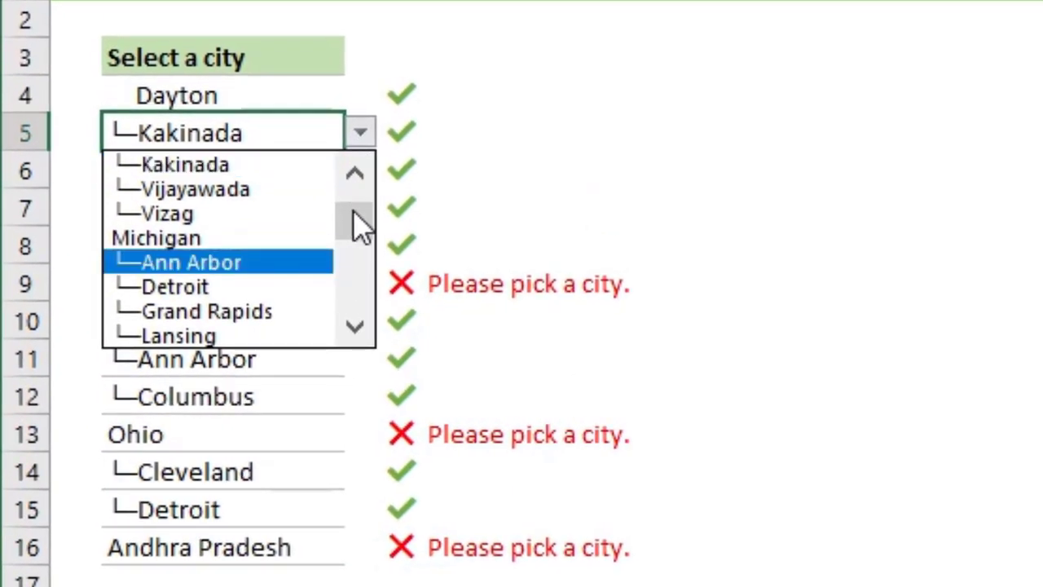
pyautogui.moveTo(352, 209); pyautogui.dragTo(350, 302)
pyautogui.click(238, 287)
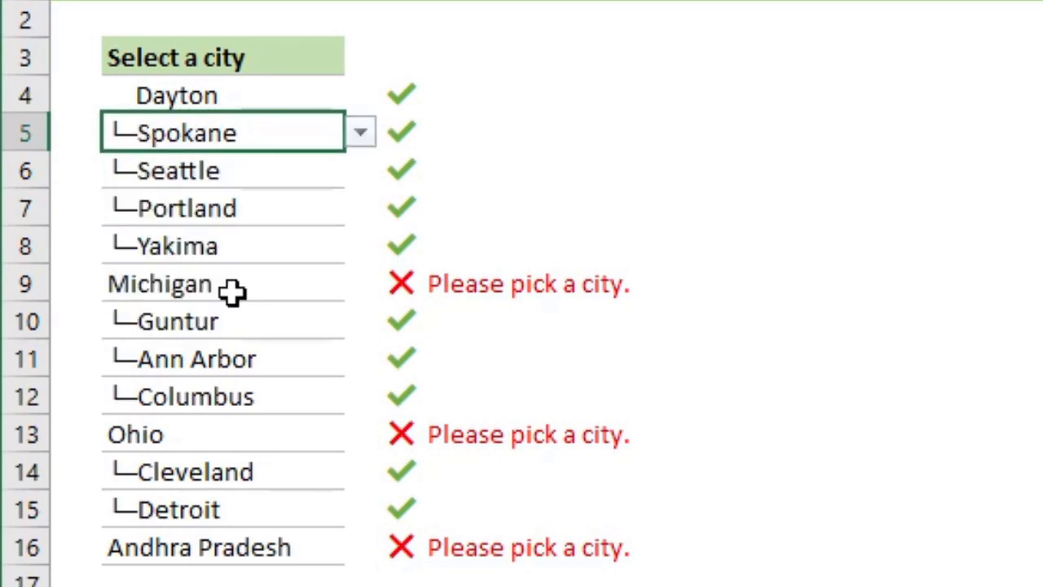
# Review the Seattle, Dayton and Spokane picks and the check formula beside Seattle.
pyautogui.click(318, 181)
pyautogui.moveTo(279, 147); pyautogui.dragTo(295, 552)
pyautogui.click(291, 94)
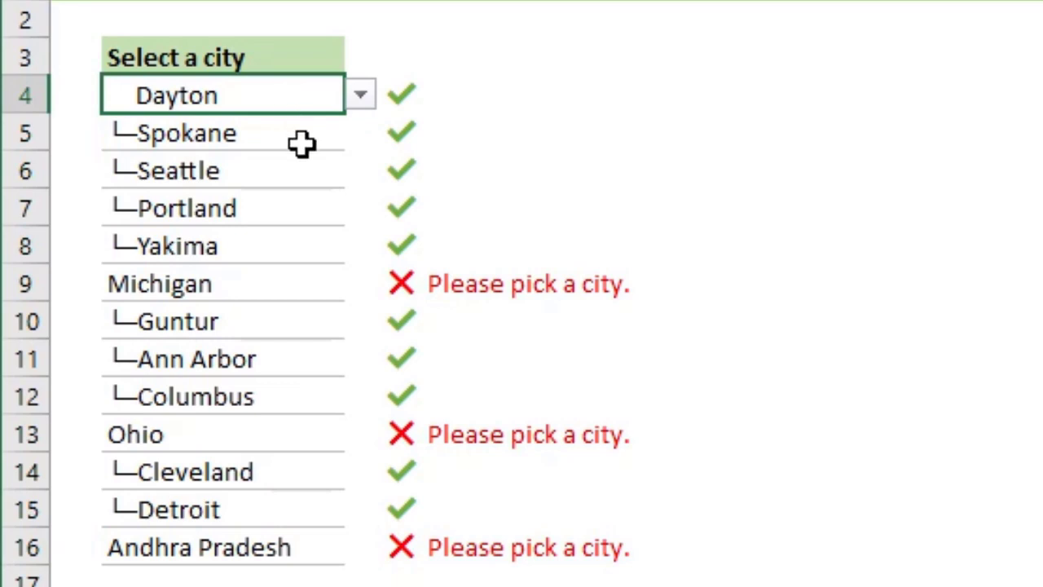
pyautogui.click(302, 144)
pyautogui.click(257, 168)
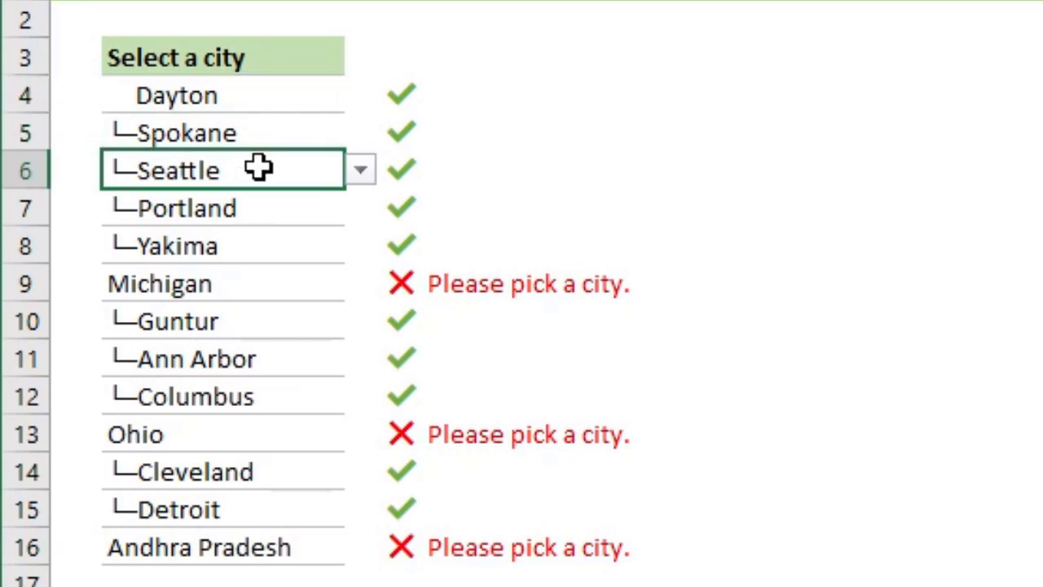
pyautogui.click(404, 171)
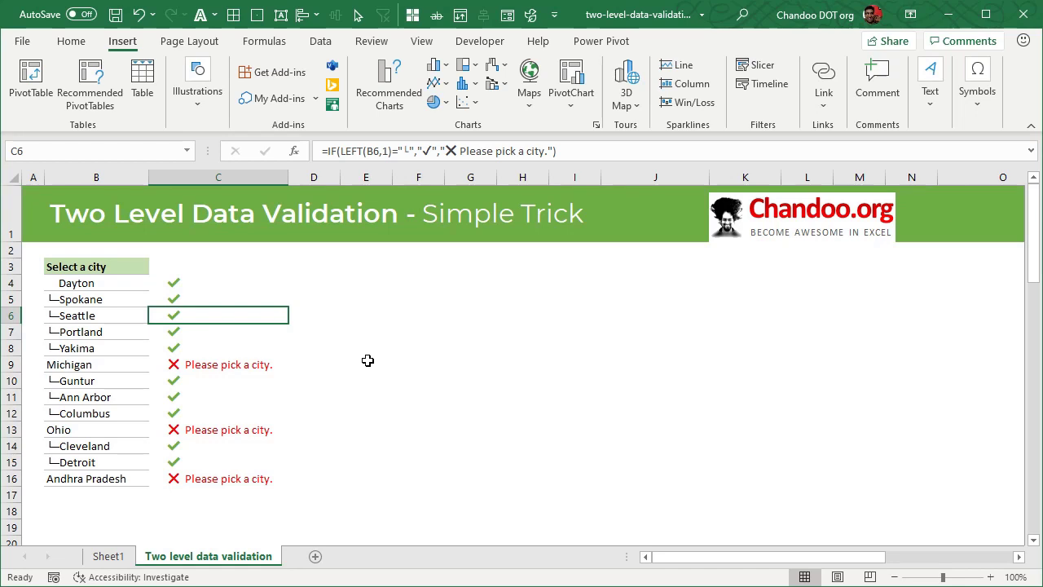
# View the REPT-based For DV formula for Andhra Pradesh in O27.
pyautogui.scroll(-10, 412, 351)
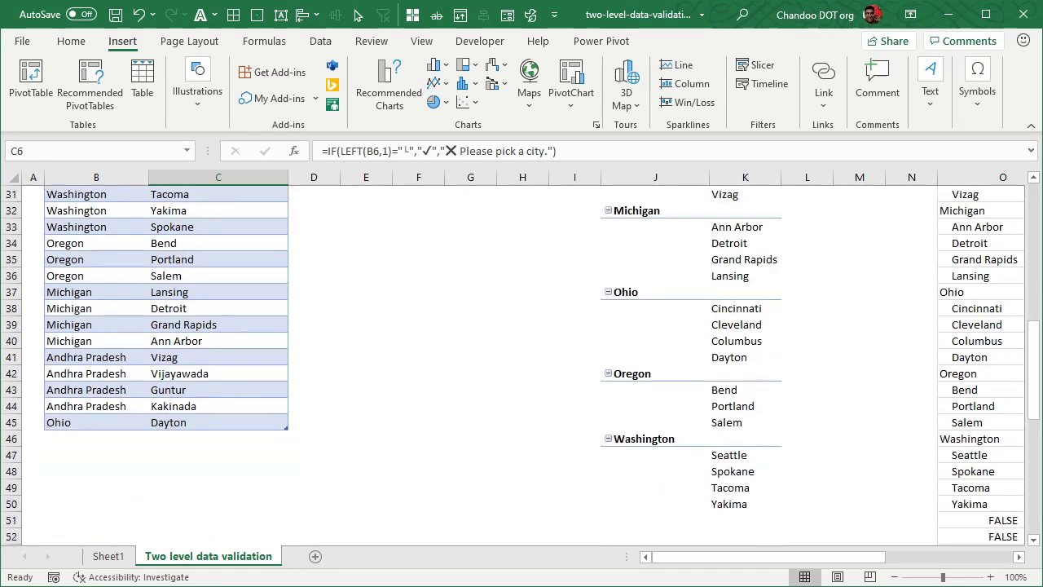
pyautogui.moveTo(850, 562); pyautogui.dragTo(979, 562)
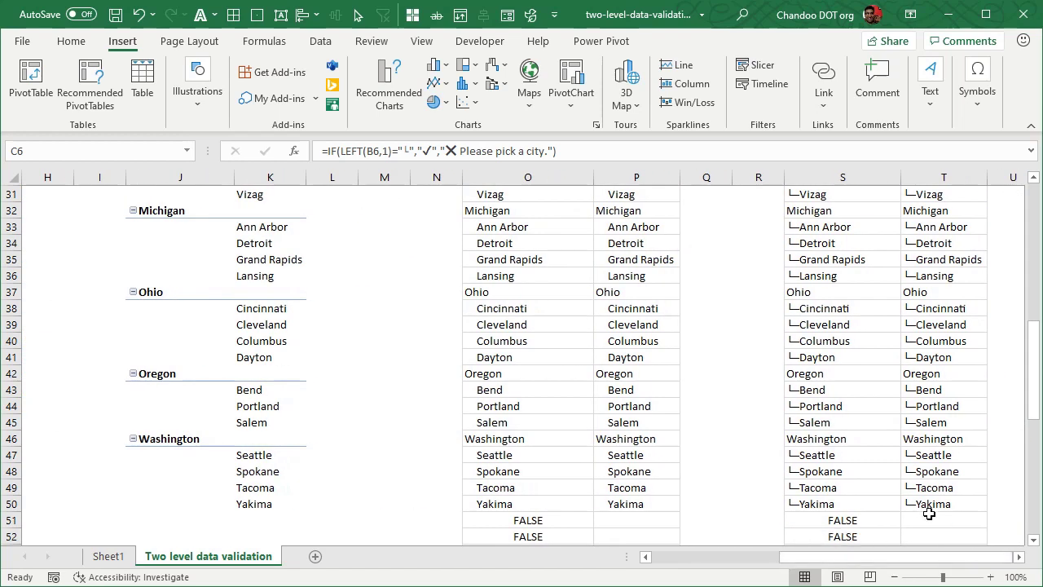
pyautogui.scroll(3, 929, 513)
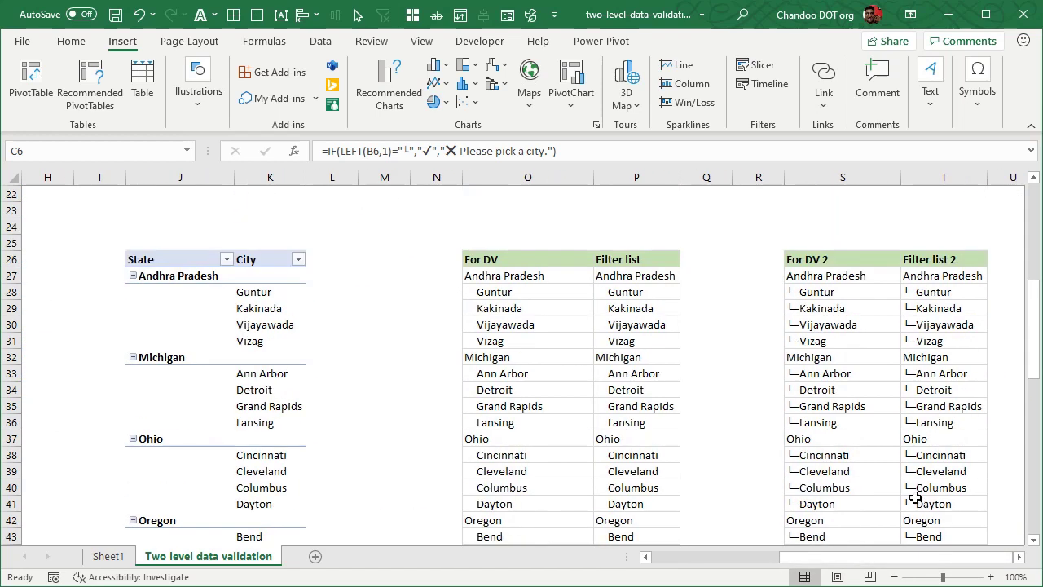
pyautogui.click(540, 271)
pyautogui.click(545, 235)
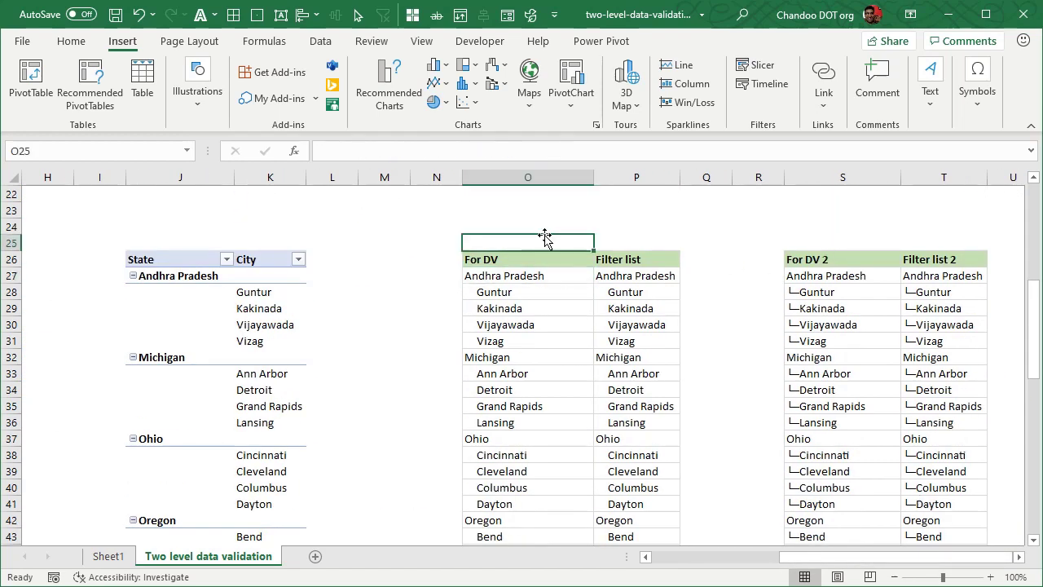
pyautogui.click(561, 273)
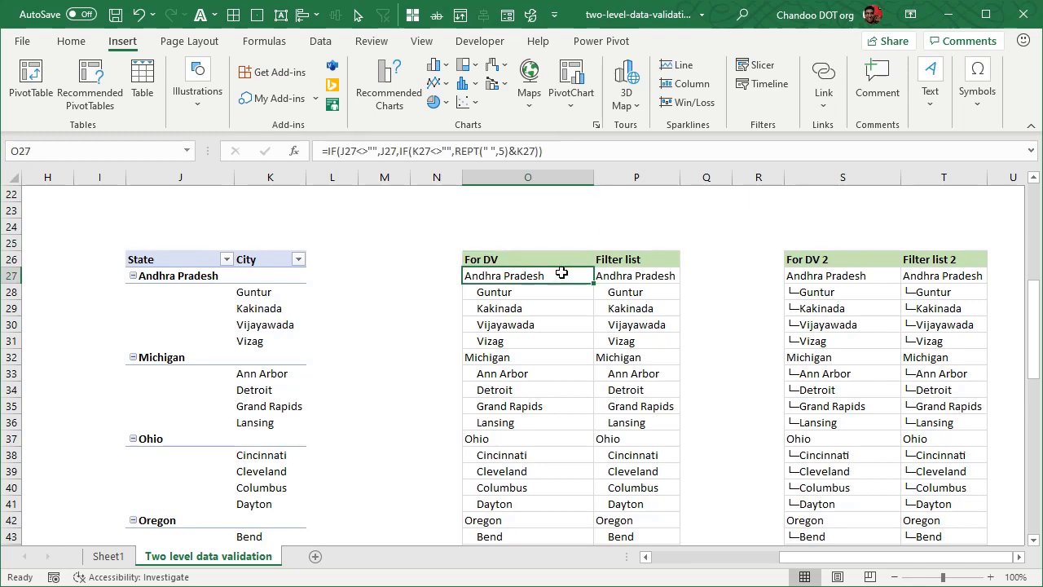
# Select the For DV helper range O27:O50, from Andhra Pradesh down to Yakima.
pyautogui.scroll(-1, 564, 294)
pyautogui.scroll(-2, 542, 452)
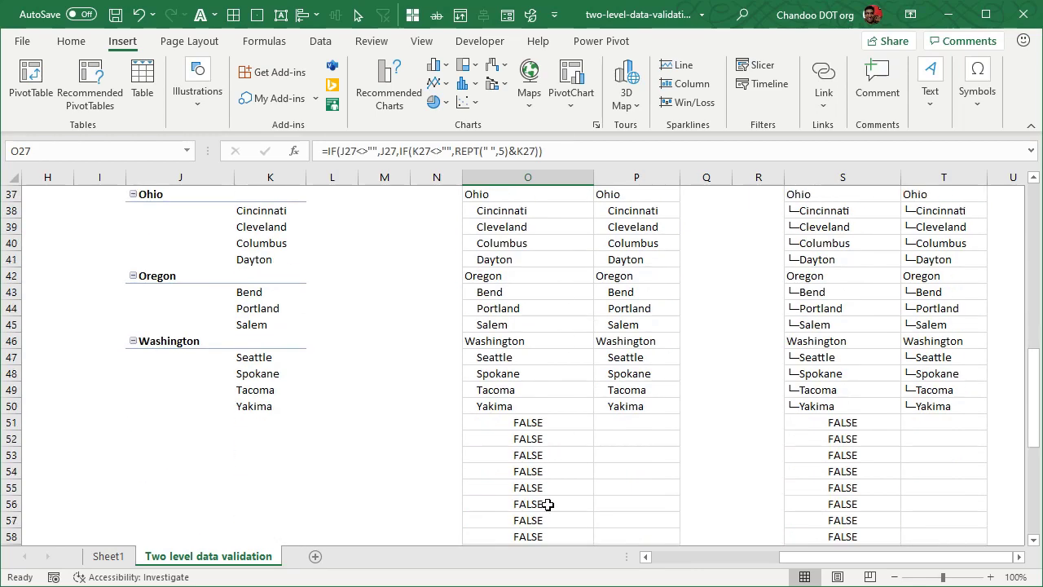
pyautogui.scroll(5, 542, 500)
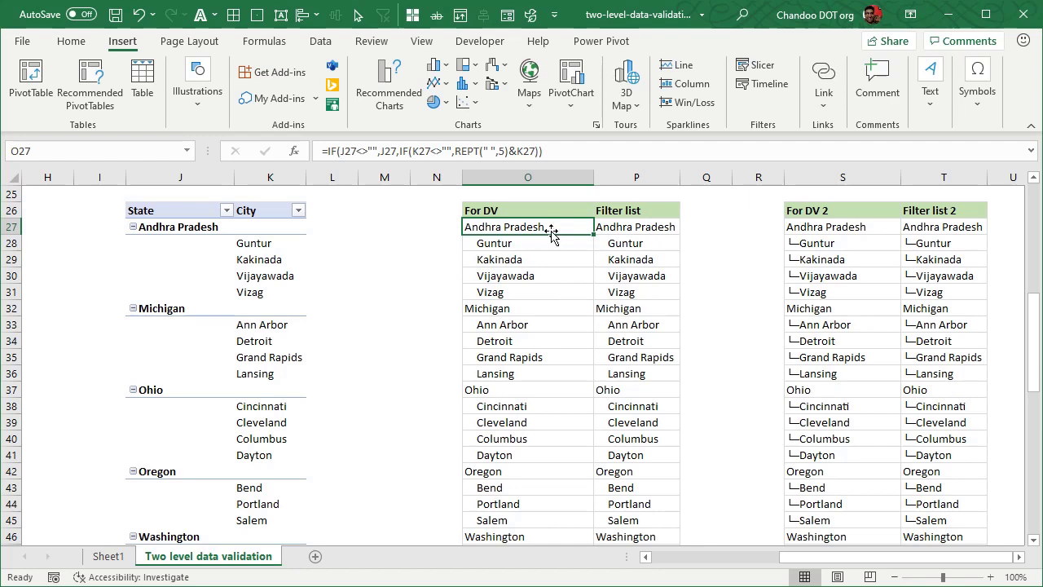
pyautogui.scroll(-3, 540, 405)
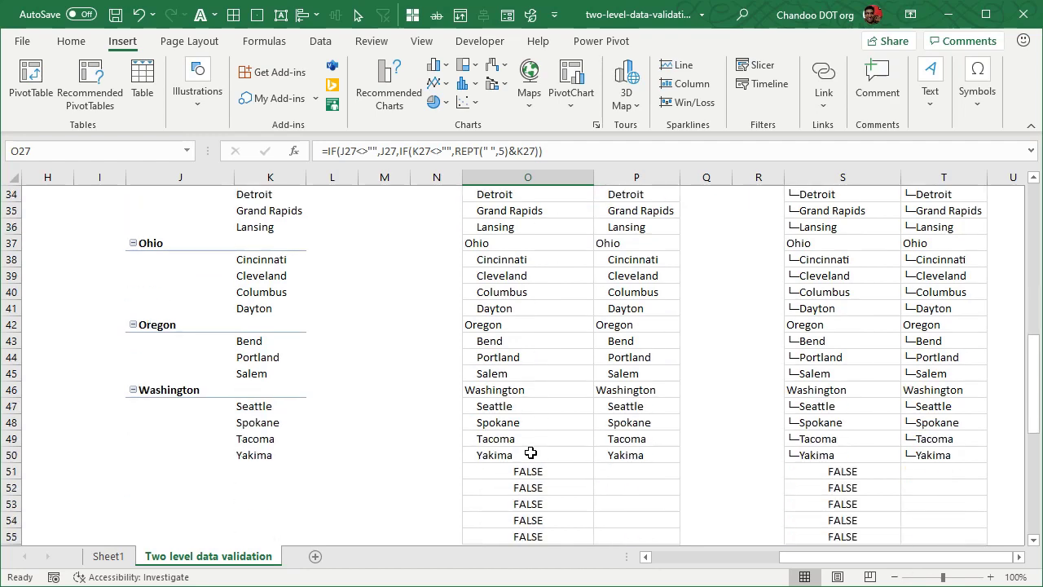
pyautogui.keyDown('shift'); pyautogui.click(529, 455); pyautogui.keyUp('shift')
pyautogui.scroll(6, 529, 454)
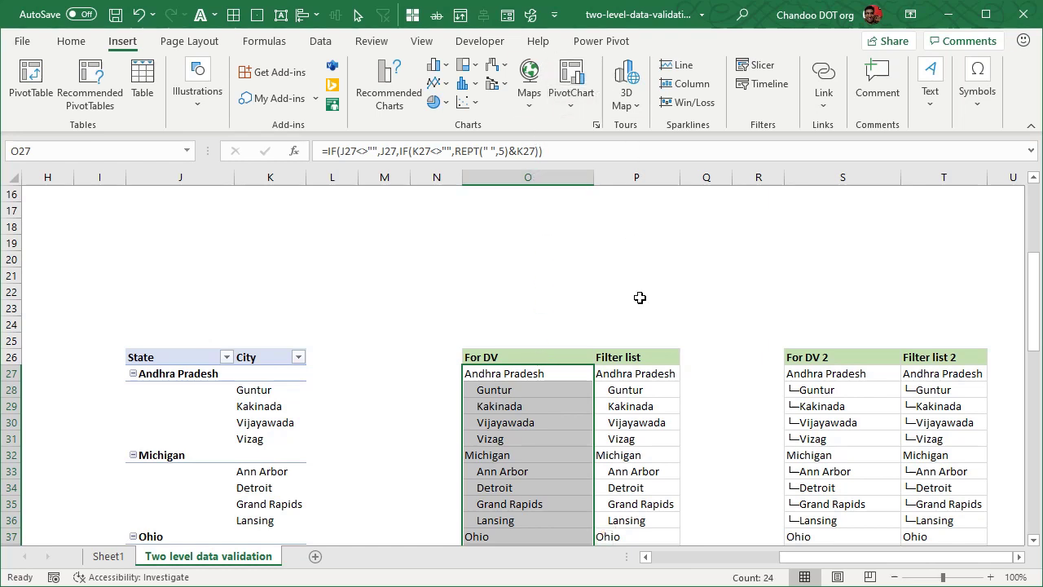
# Scroll back to column B to show the city picks with their check and 'Please pick a city.' messages.
pyautogui.click(651, 557)
pyautogui.scroll(5, 60, 303)
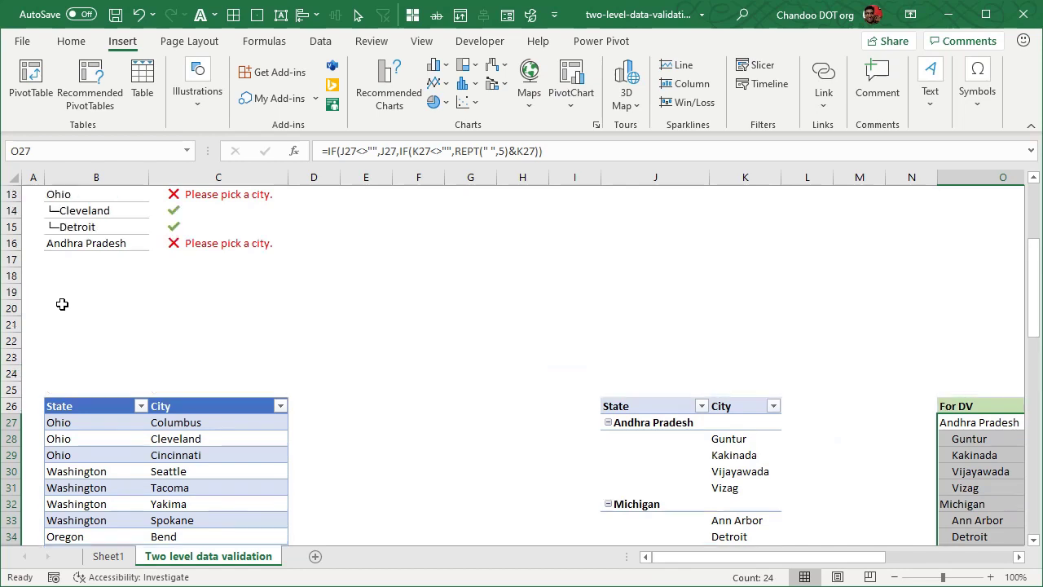